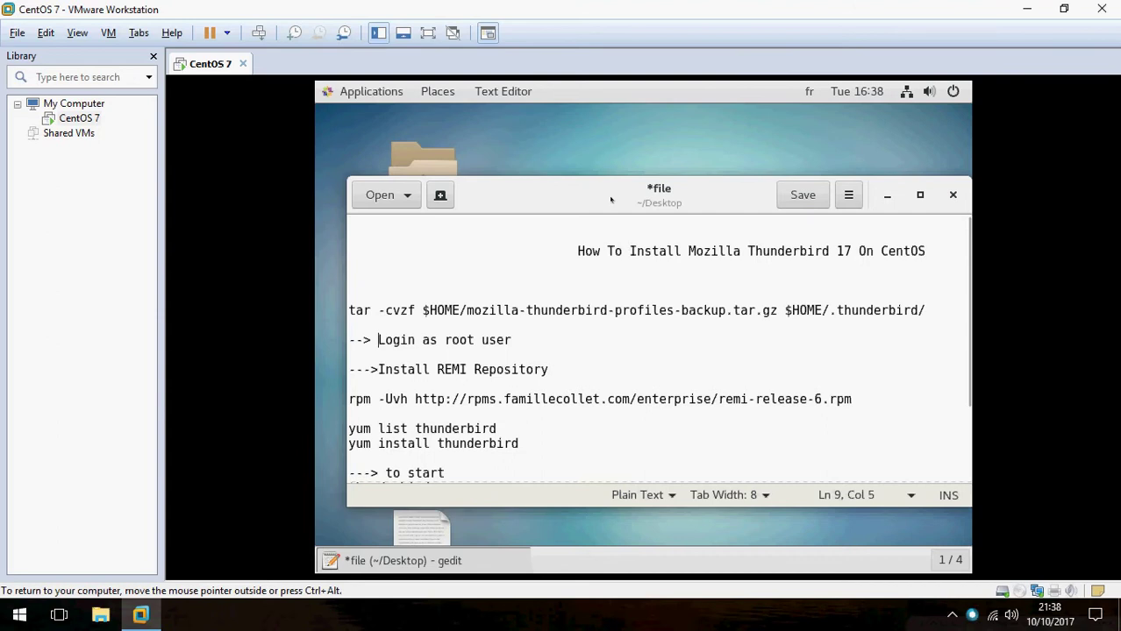
Step: Launch a terminal window from the Applications menu alongside the Thunderbird notes
{"action": "left_click_drag", "start_coordinate": [618, 202], "coordinate": [608, 180]}
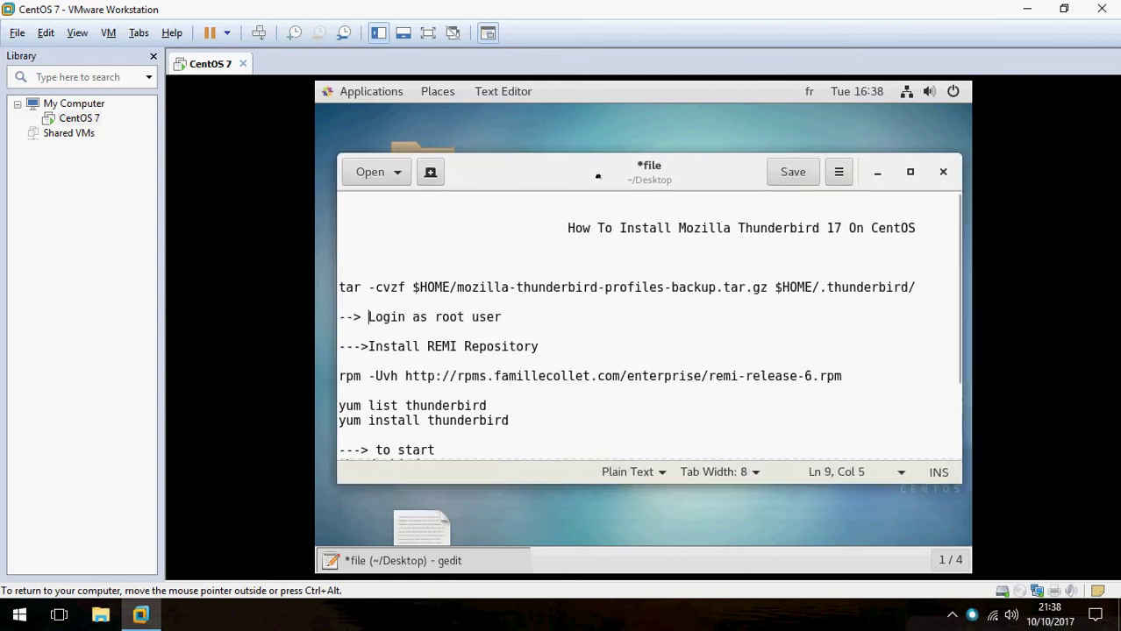
{"action": "left_click", "coordinate": [563, 502]}
{"action": "left_click", "coordinate": [355, 91]}
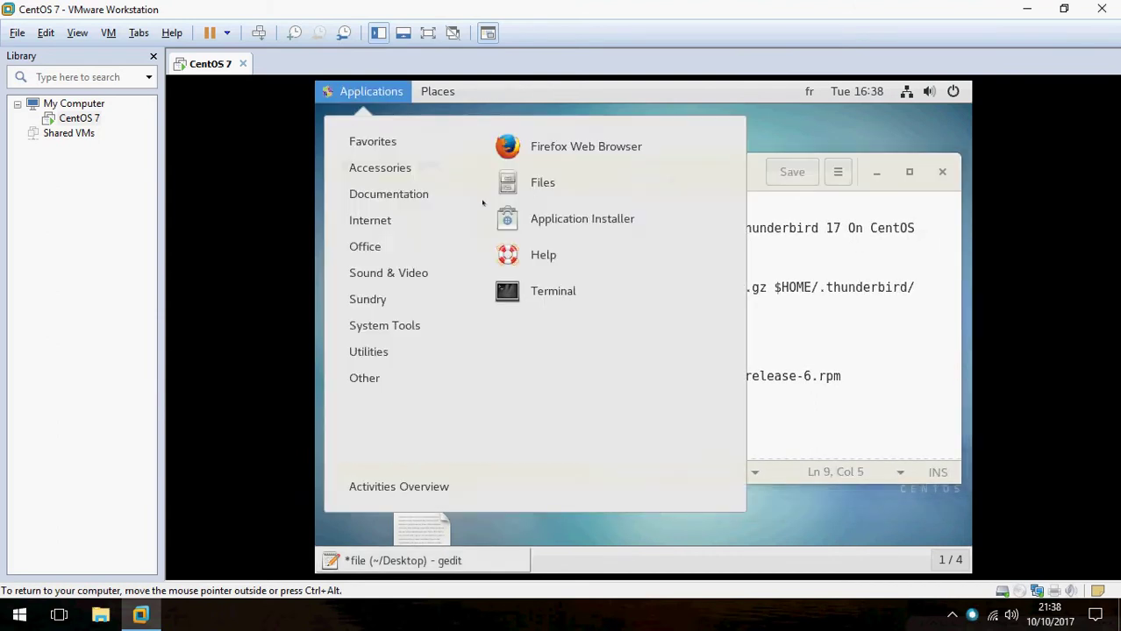
{"action": "left_click", "coordinate": [567, 294]}
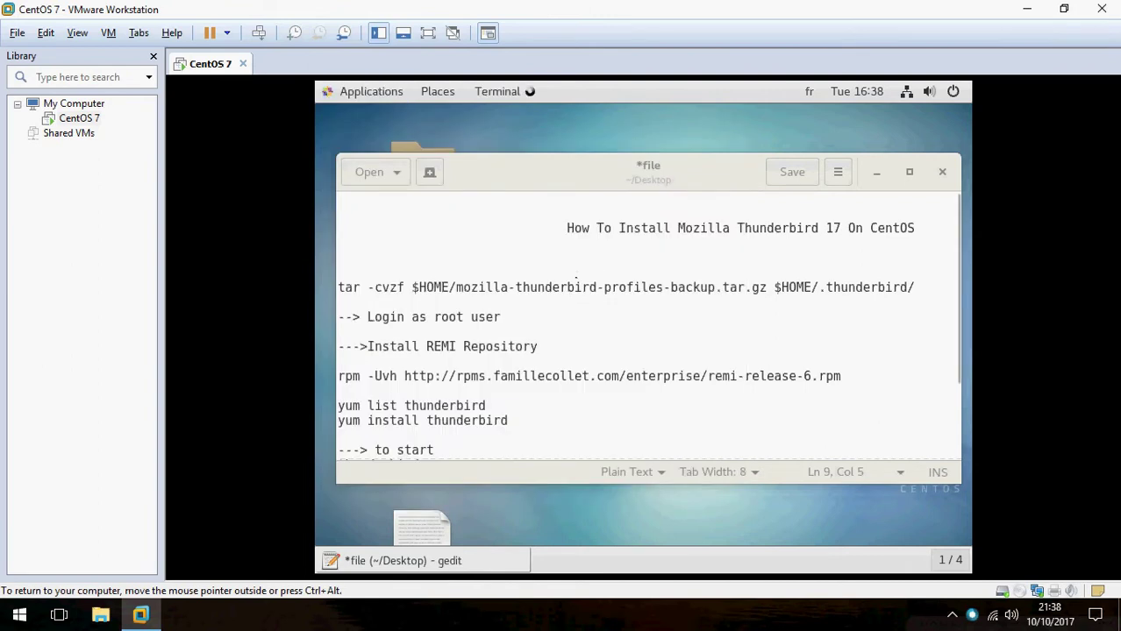
Step: Select the tar backup command line in the notes, undoing an accidental paste over it
{"action": "left_click_drag", "start_coordinate": [340, 290], "coordinate": [932, 300]}
{"action": "type", "text": "yum install thunderbird"}
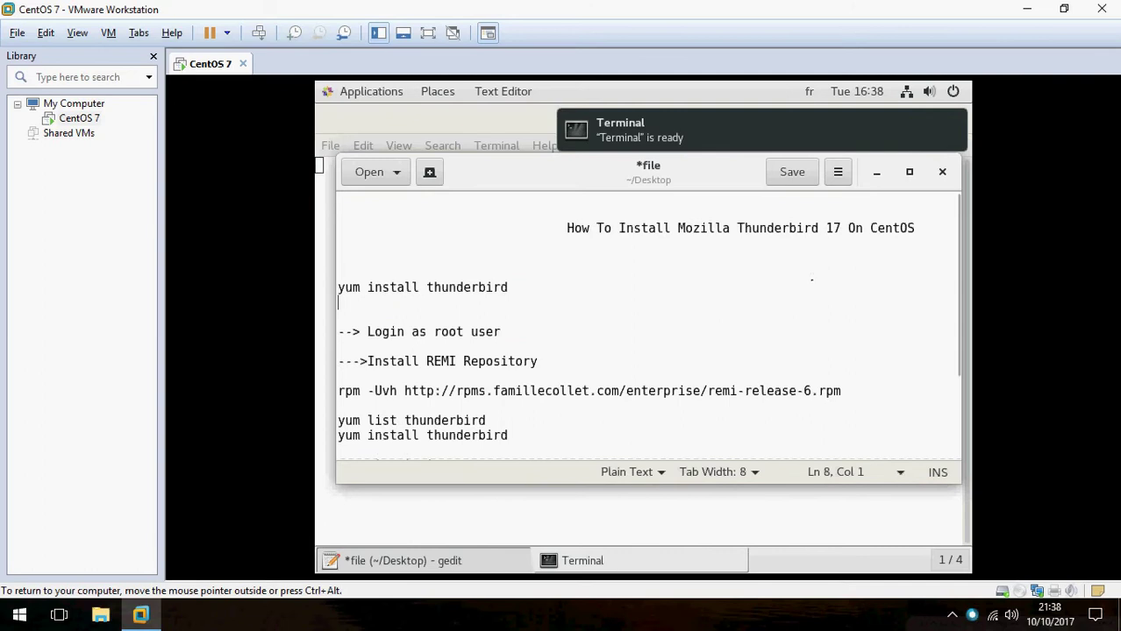
{"action": "key", "text": "ctrl+z"}
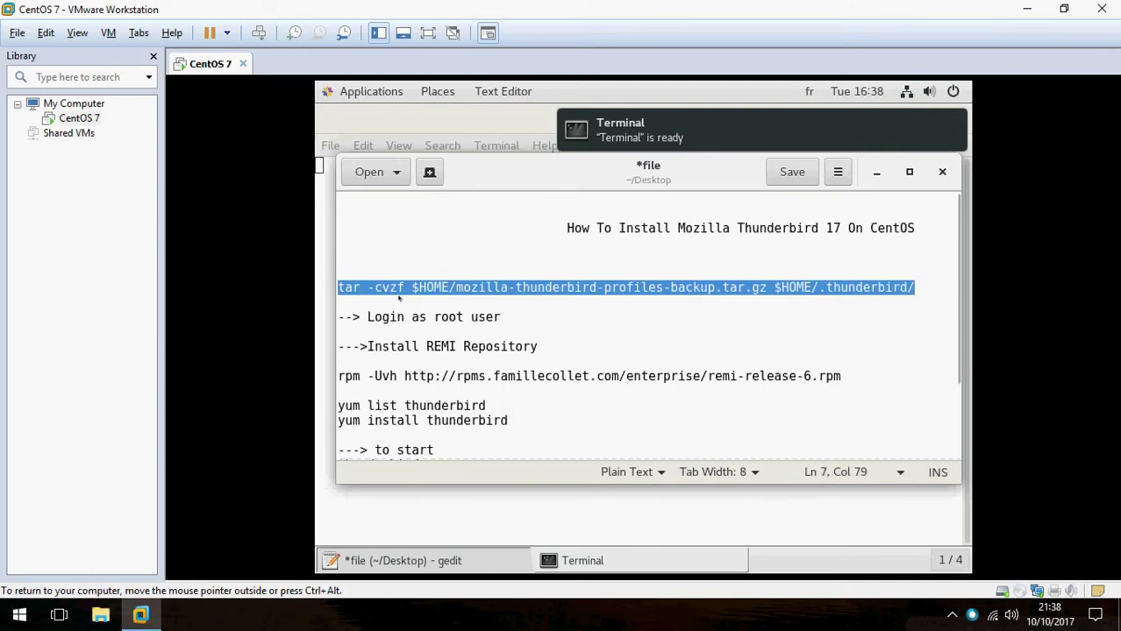
{"action": "right_click", "coordinate": [372, 288]}
Step: Copy the tar backup command and paste it at the terminal prompt, with the VM full screen
{"action": "left_click", "coordinate": [408, 367]}
{"action": "left_click", "coordinate": [502, 521]}
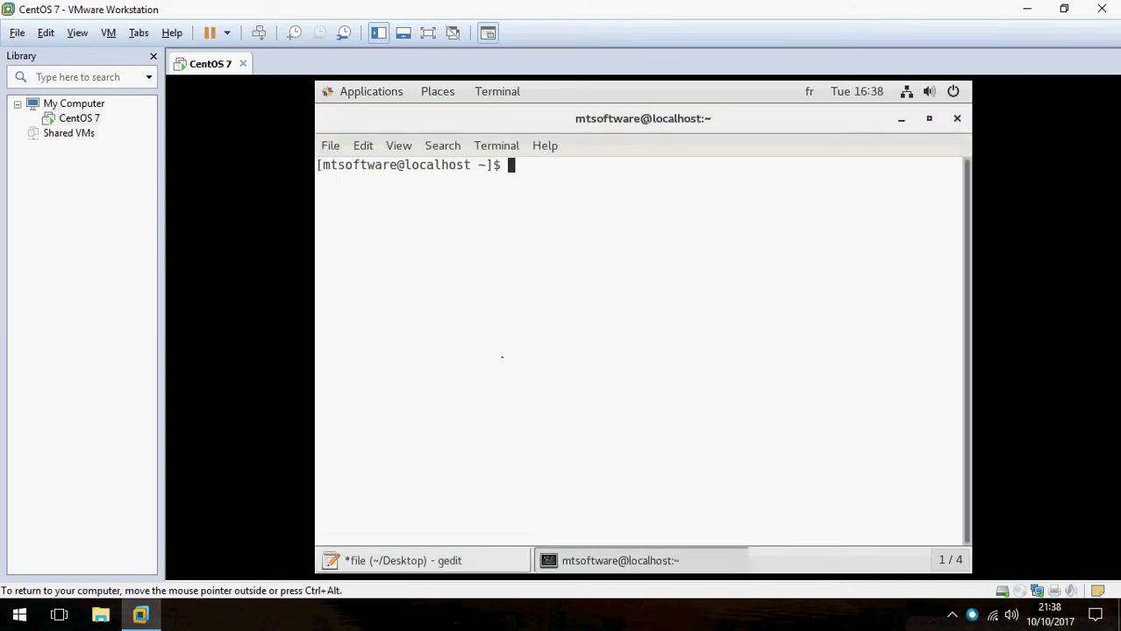
{"action": "right_click", "coordinate": [548, 410]}
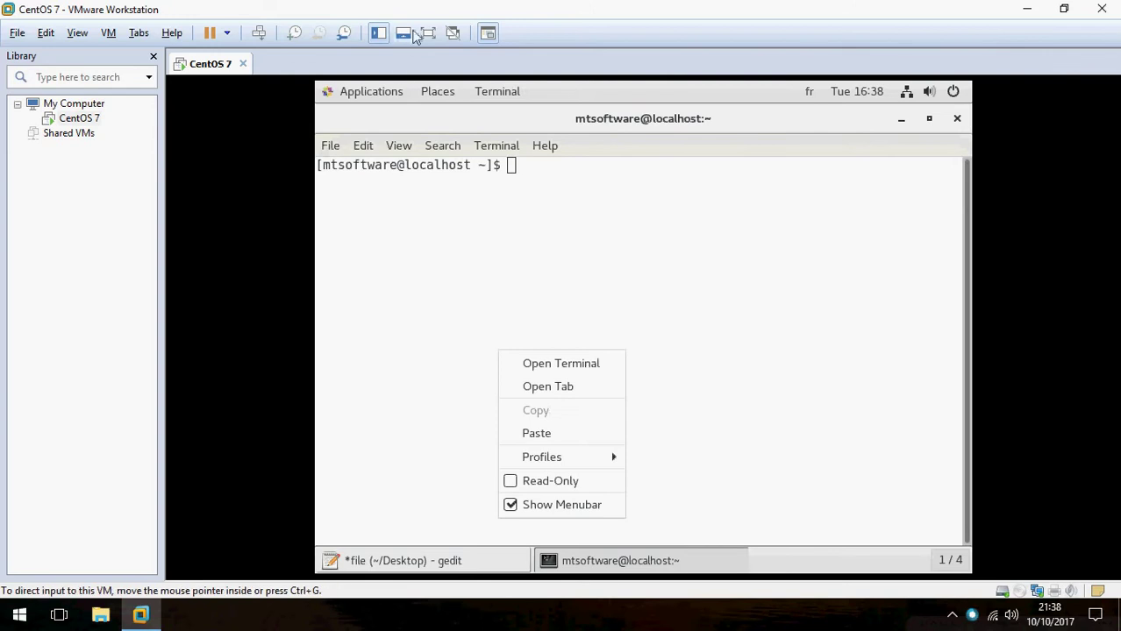
{"action": "left_click", "coordinate": [427, 32]}
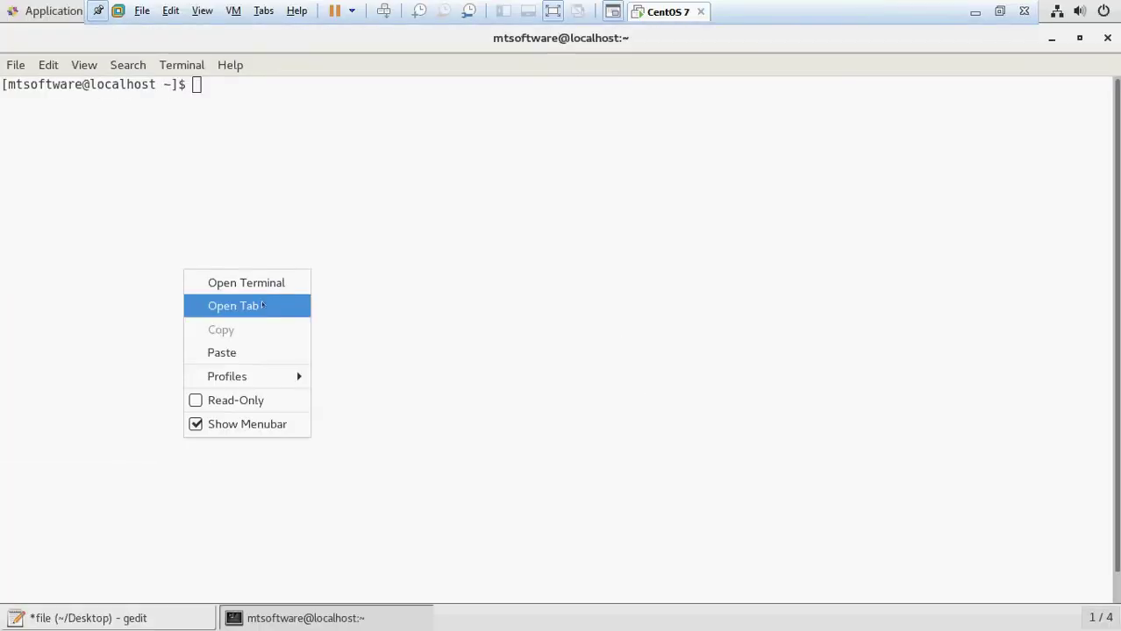
{"action": "left_click", "coordinate": [222, 352]}
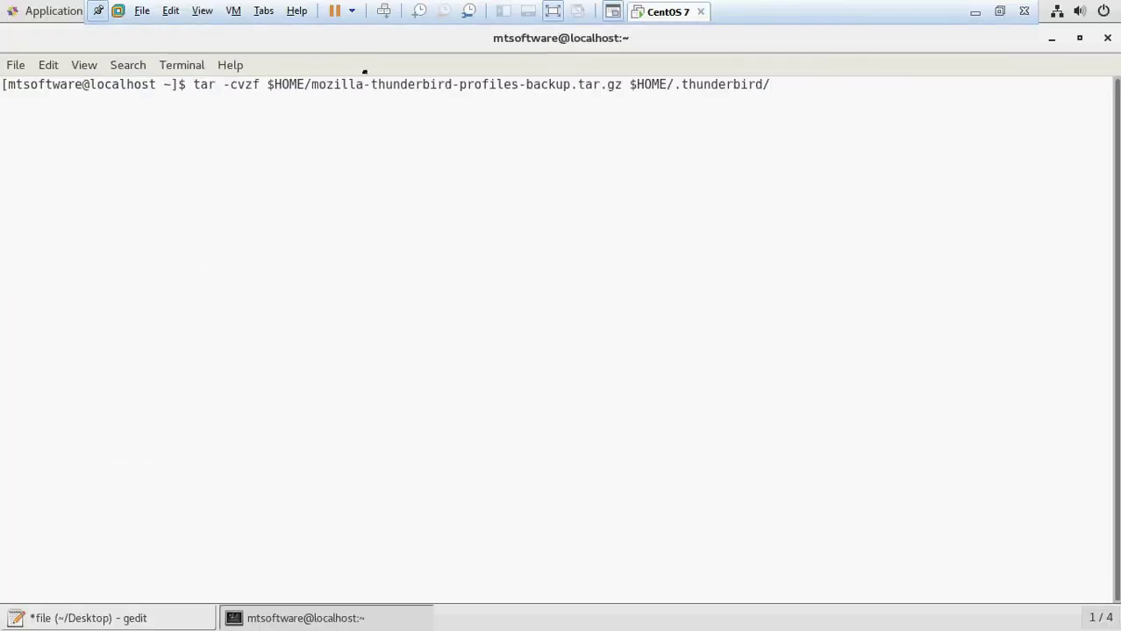
{"action": "double_click", "coordinate": [365, 38]}
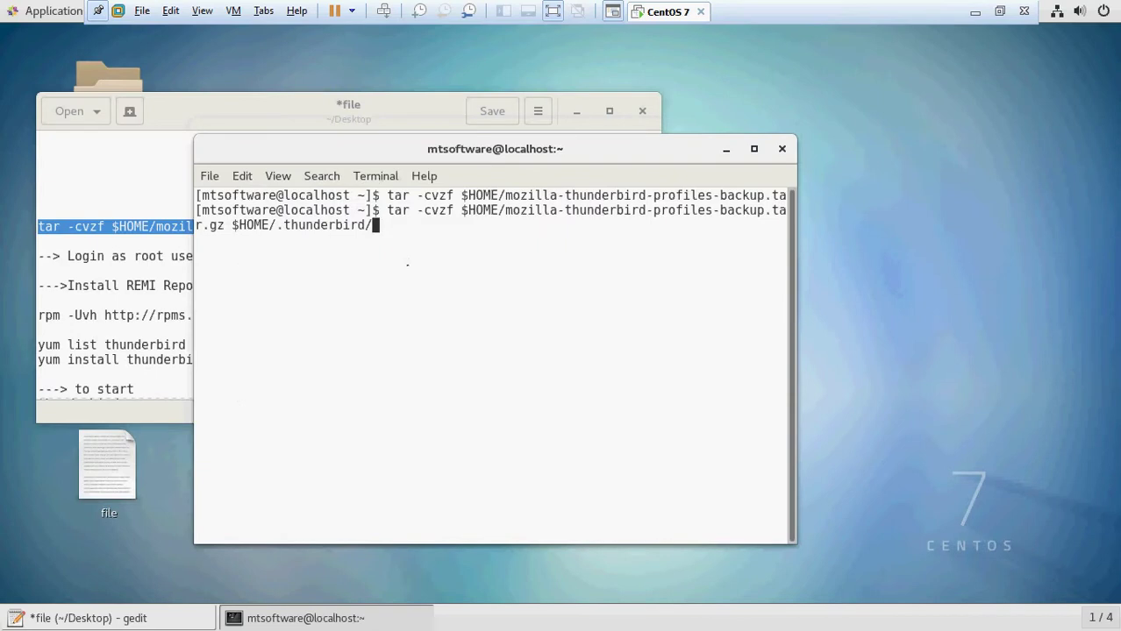
Step: Erase the pasted command line and clear the terminal screen
{"action": "type", "text": "clear"}
{"action": "key", "text": "BackSpace"}
{"action": "key", "text": "BackSpace"}
{"action": "key", "text": "BackSpace"}
{"action": "key", "text": "BackSpace"}
{"action": "key", "text": "BackSpace"}
{"action": "key", "text": "BackSpace"}
{"action": "key", "text": "BackSpace"}
{"action": "key", "text": "BackSpace"}
{"action": "key", "text": "BackSpace"}
{"action": "key", "text": "BackSpace"}
{"action": "key", "text": "BackSpace"}
{"action": "key", "text": "BackSpace"}
{"action": "key", "text": "BackSpace"}
{"action": "key", "text": "BackSpace"}
{"action": "key", "text": "BackSpace"}
{"action": "key", "text": "BackSpace"}
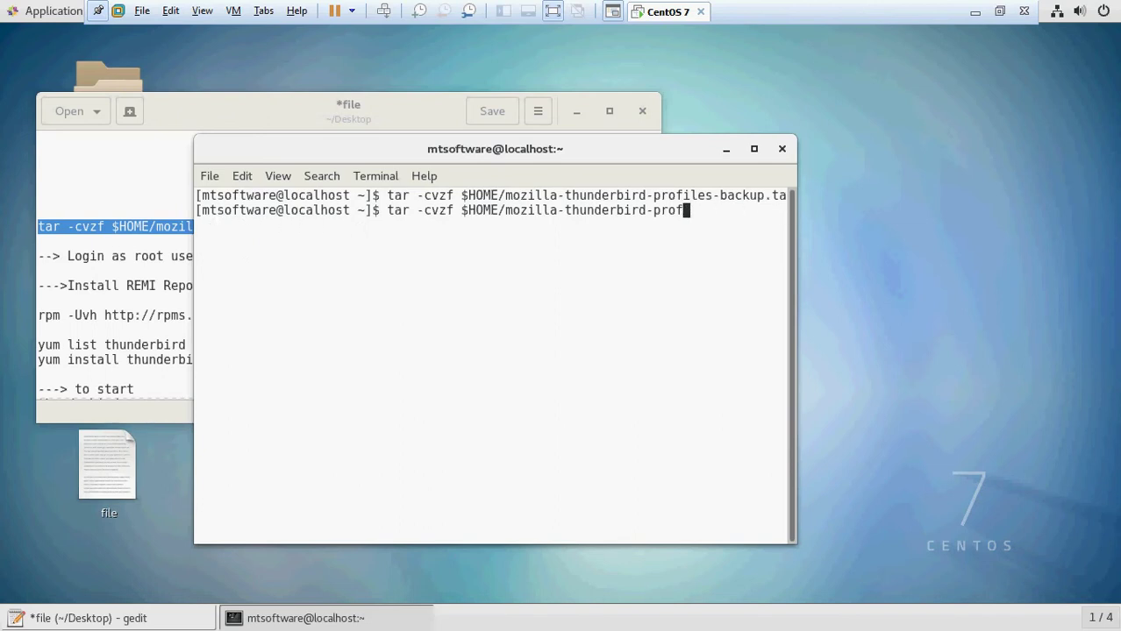
{"action": "key", "text": "BackSpace"}
{"action": "key", "text": "BackSpace"}
{"action": "key", "text": "BackSpace"}
{"action": "key", "text": "BackSpace"}
{"action": "key", "text": "BackSpace"}
{"action": "key", "text": "BackSpace"}
{"action": "key", "text": "BackSpace"}
{"action": "key", "text": "BackSpace"}
{"action": "key", "text": "BackSpace"}
{"action": "type", "text": "clear"}
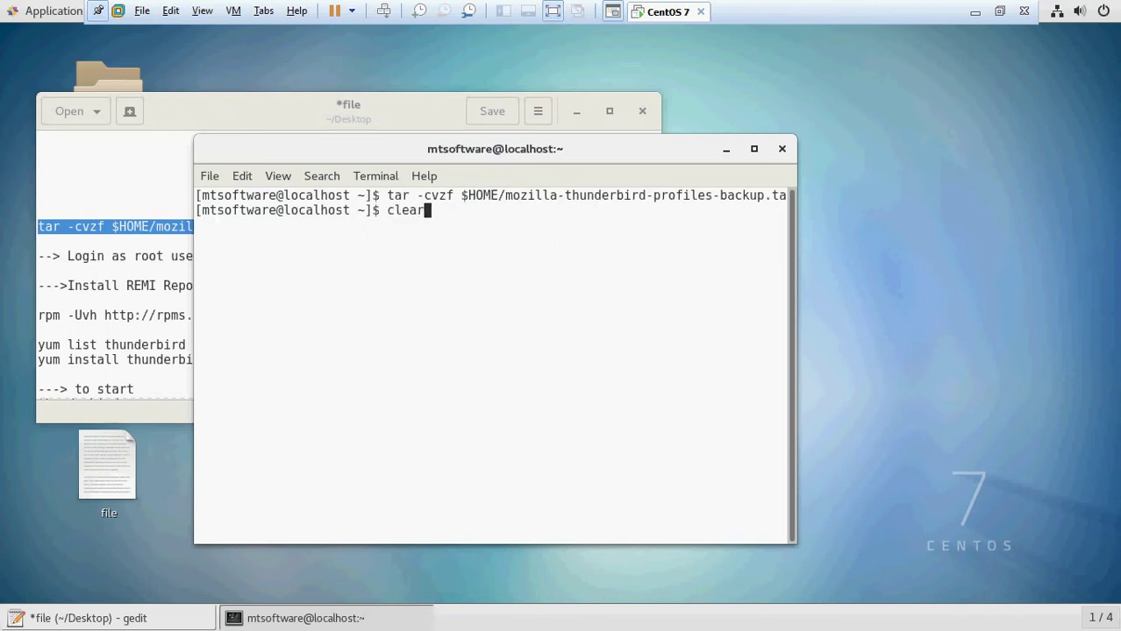
{"action": "key", "text": "Return"}
Step: Paste and run the tar profile backup command, then clear the failed output
{"action": "right_click", "coordinate": [356, 319]}
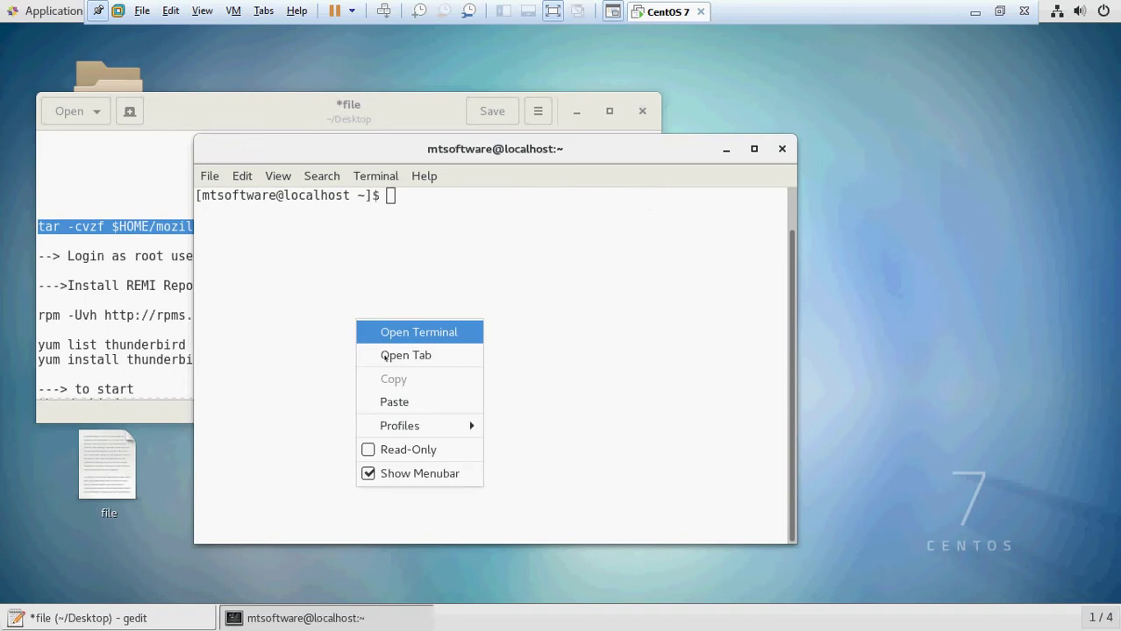
{"action": "left_click", "coordinate": [408, 400]}
{"action": "key", "text": "Return"}
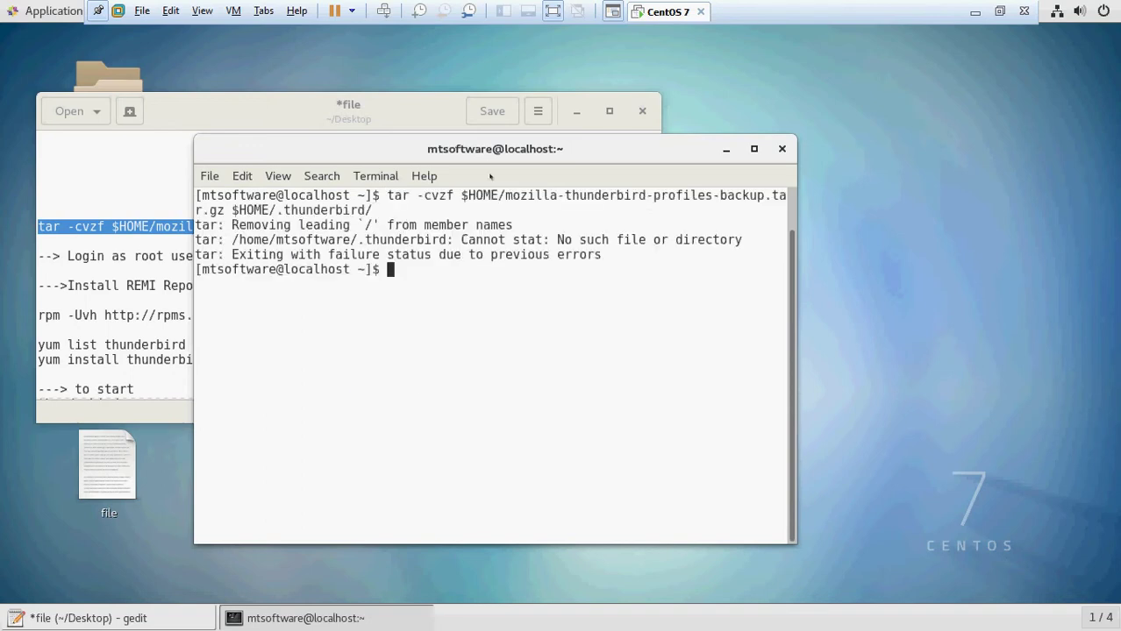
{"action": "type", "text": "clear"}
{"action": "key", "text": "Return"}
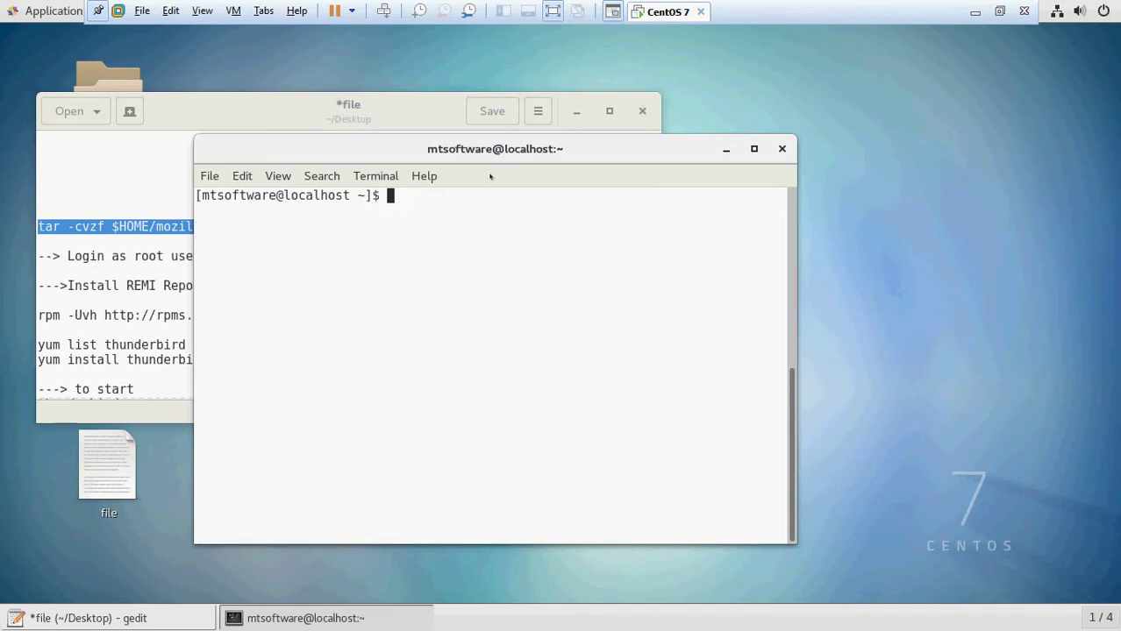
Step: Try 'sudo root', then switch to the root account with 'su root' after sudo is refused
{"action": "type", "text": "sudo root"}
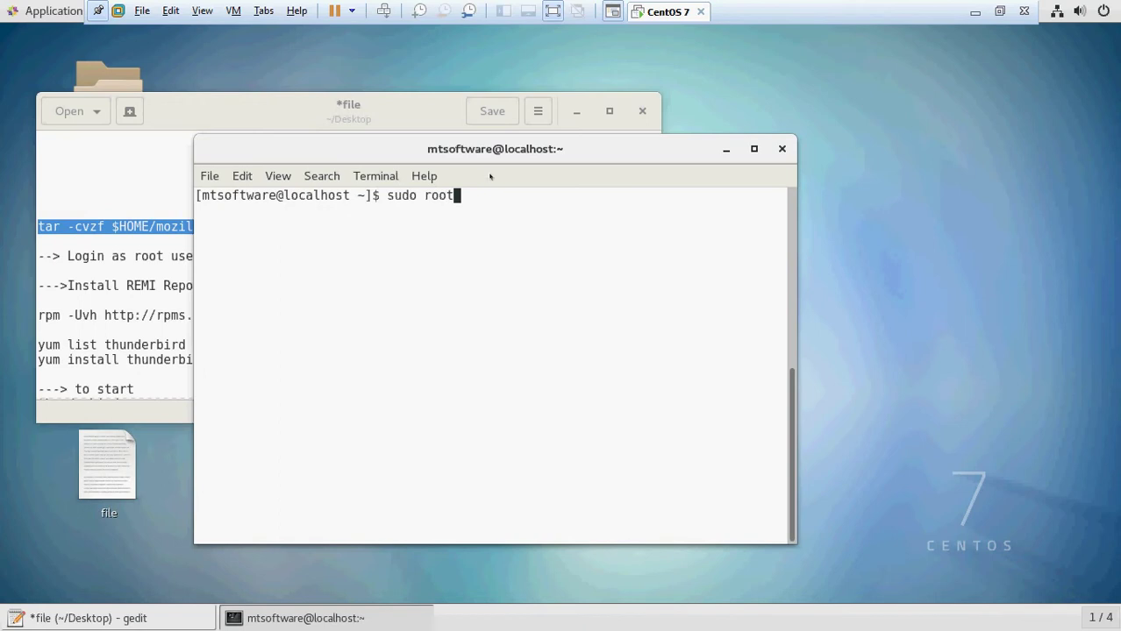
{"action": "key", "text": "Return"}
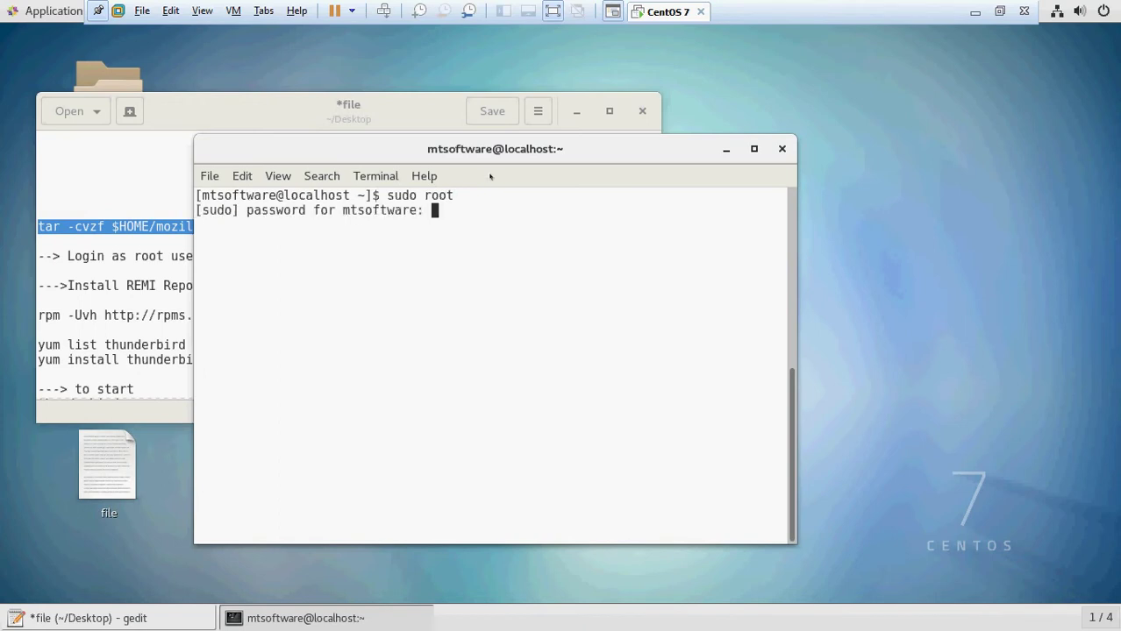
{"action": "key", "text": "Return"}
{"action": "type", "text": "s"}
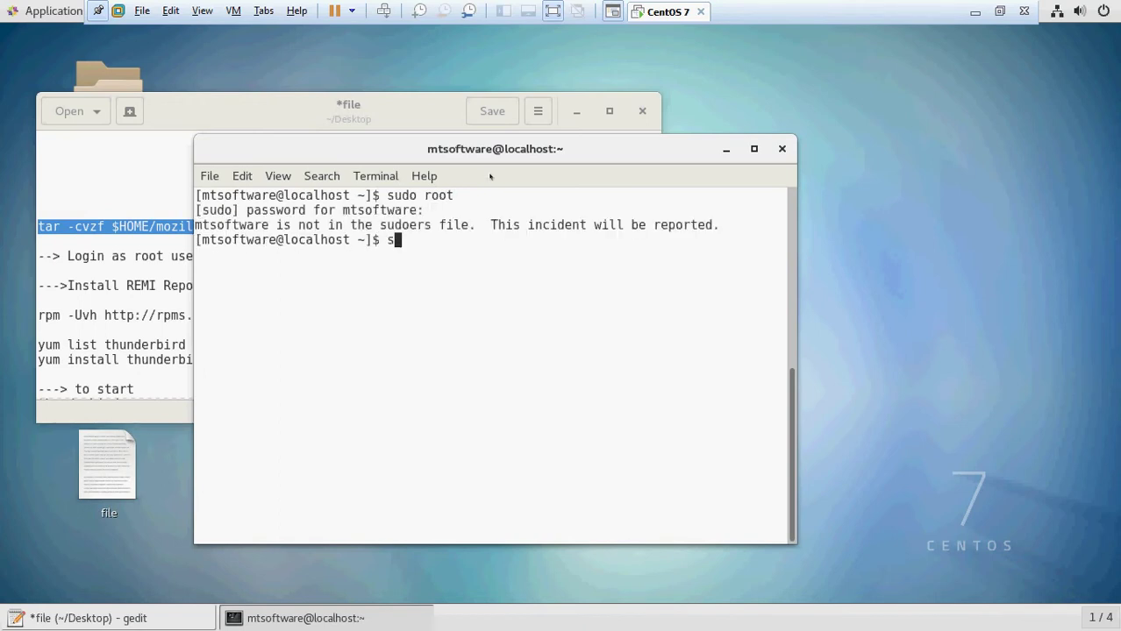
{"action": "type", "text": "y"}
{"action": "key", "text": "BackSpace"}
{"action": "type", "text": "u root"}
{"action": "key", "text": "Return"}
{"action": "key", "text": "Return"}
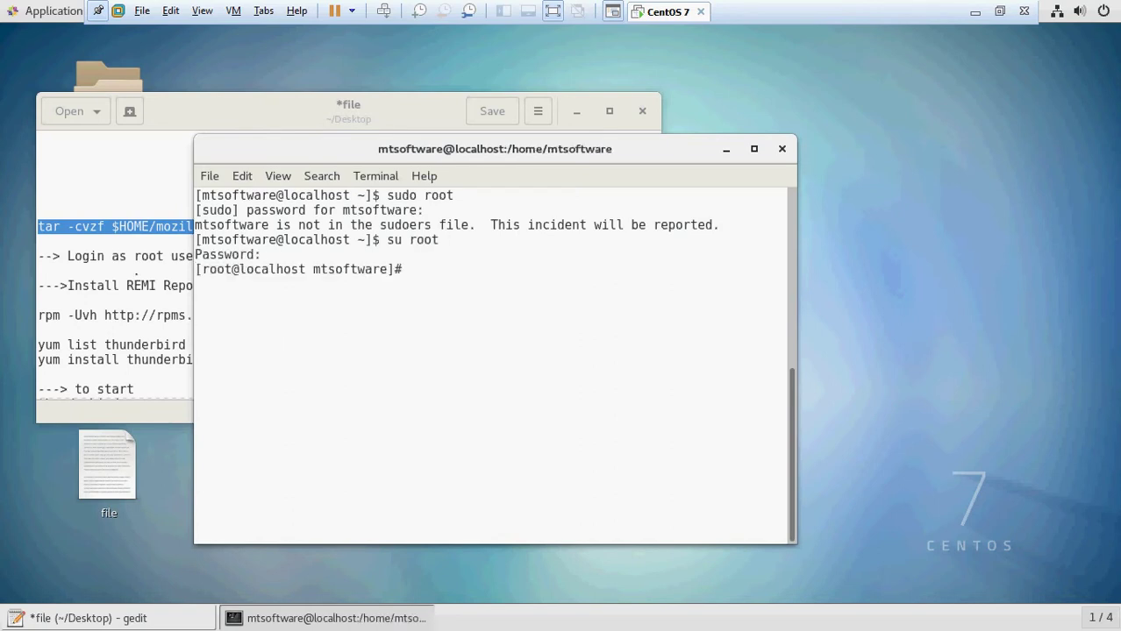
Step: Copy the REMI rpm -Uvh command from the notes and run it as root; it fails needing epel-release 6
{"action": "left_click", "coordinate": [101, 301]}
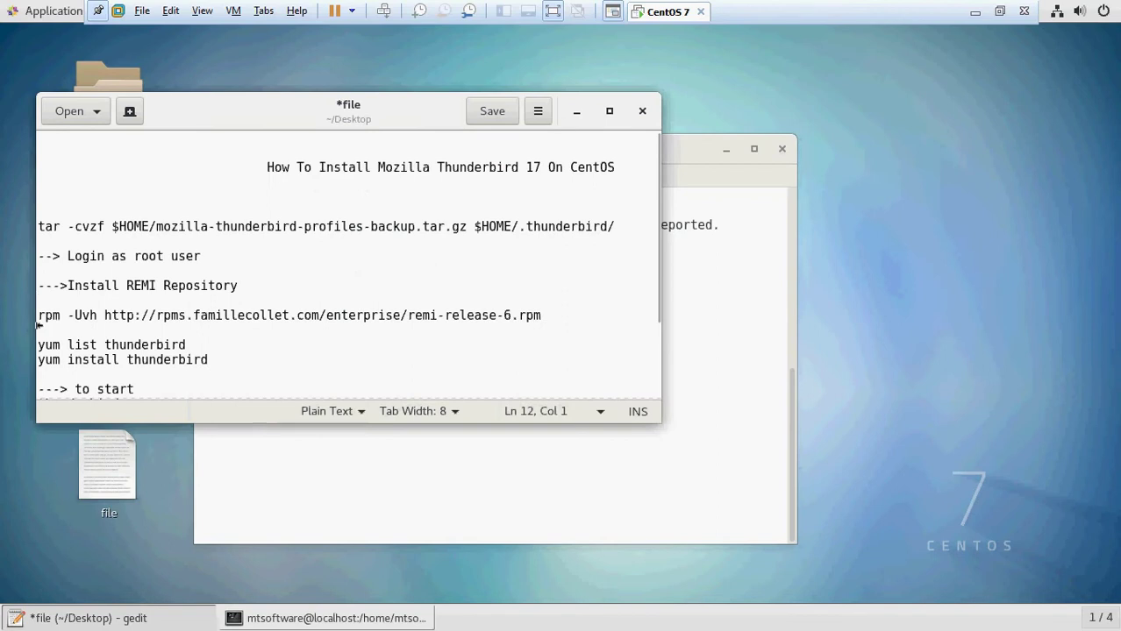
{"action": "left_click_drag", "start_coordinate": [77, 301], "coordinate": [574, 321]}
{"action": "left_click", "coordinate": [746, 351]}
{"action": "right_click", "coordinate": [519, 380]}
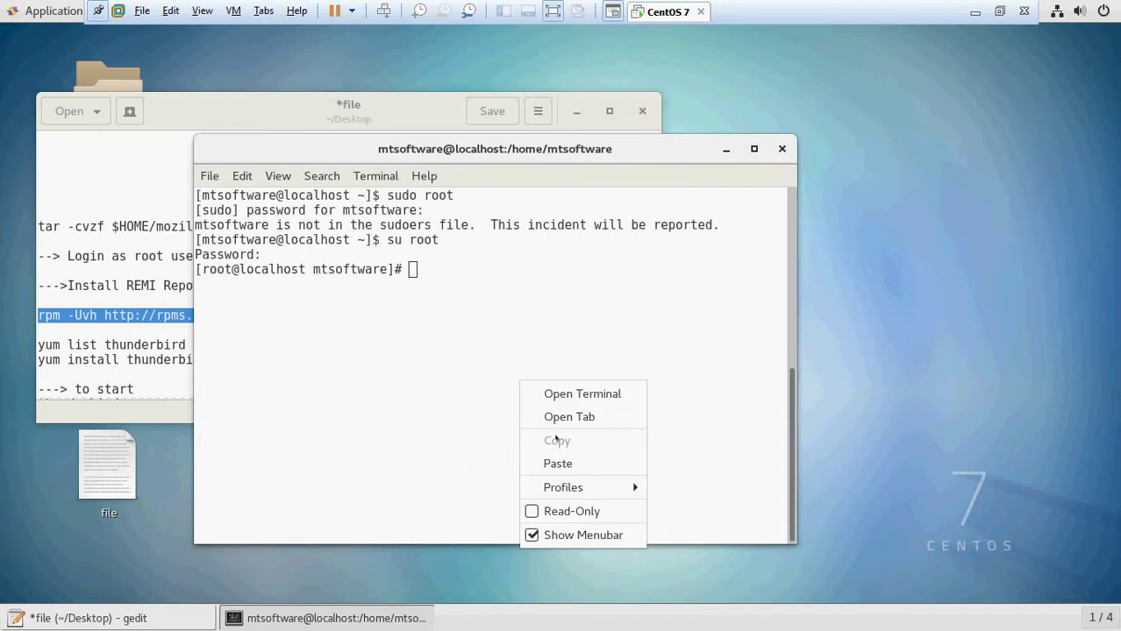
{"action": "left_click", "coordinate": [560, 463]}
{"action": "key", "text": "Return"}
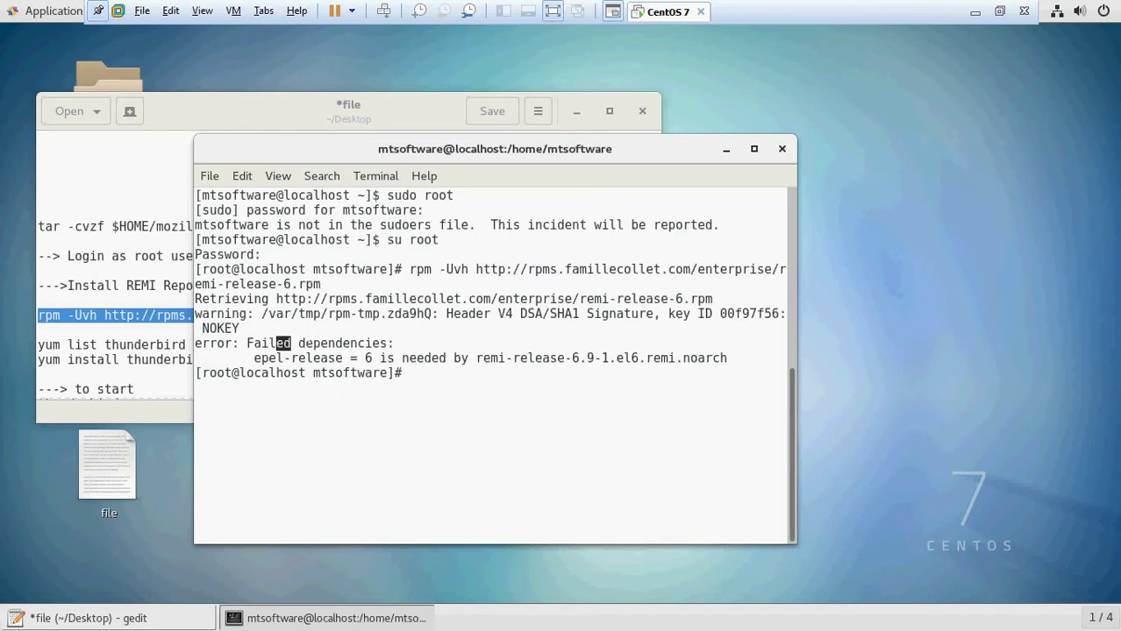
{"action": "left_click_drag", "start_coordinate": [276, 343], "coordinate": [472, 359]}
{"action": "left_click", "coordinate": [493, 372]}
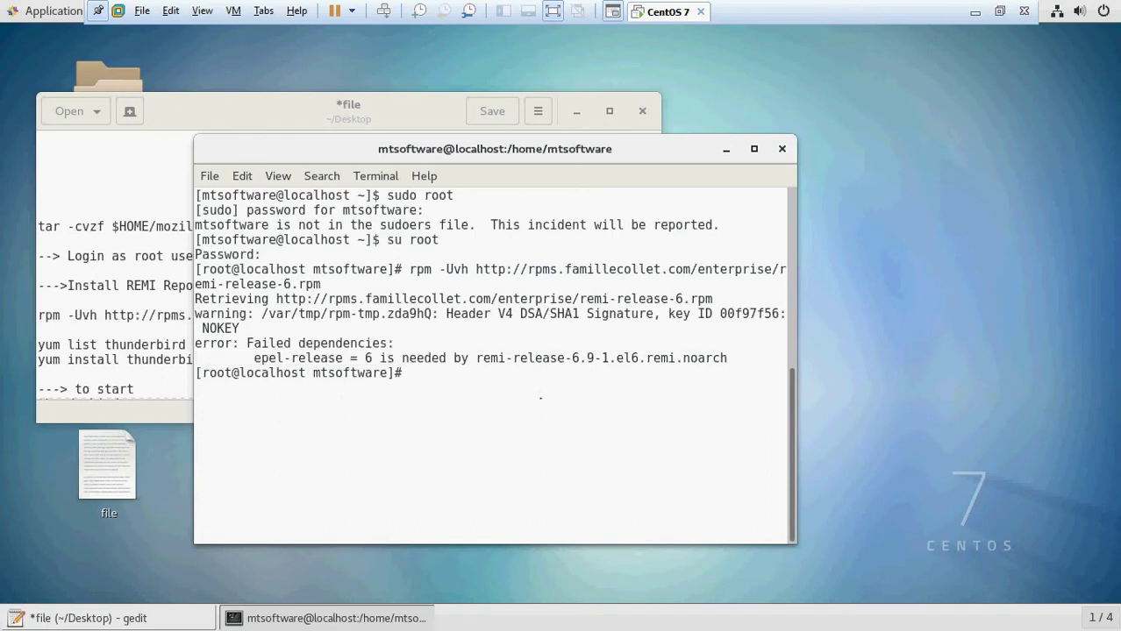
Step: Rerun the rpm install with the file name edited to remi-release-6.9-1.el6.remi.noarch
{"action": "key", "text": "Up"}
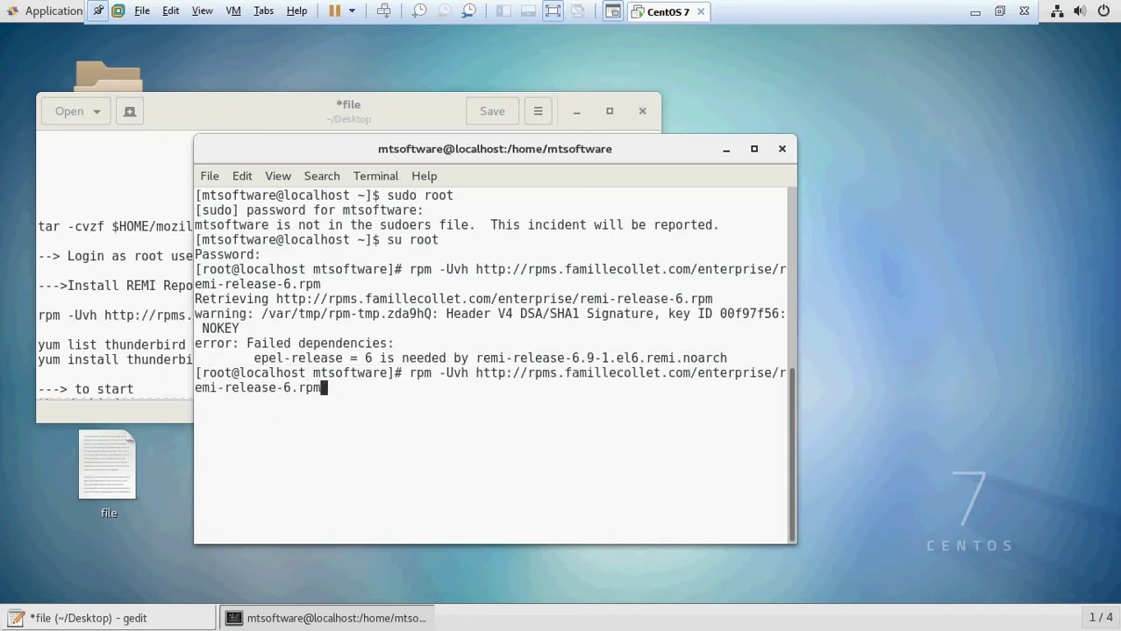
{"action": "key", "text": "Left"}
{"action": "key", "text": "Left"}
{"action": "key", "text": "Left"}
{"action": "key", "text": "Left"}
{"action": "key", "text": "Left"}
{"action": "key", "text": "Left"}
{"action": "key", "text": "Right"}
{"action": "key", "text": "Right"}
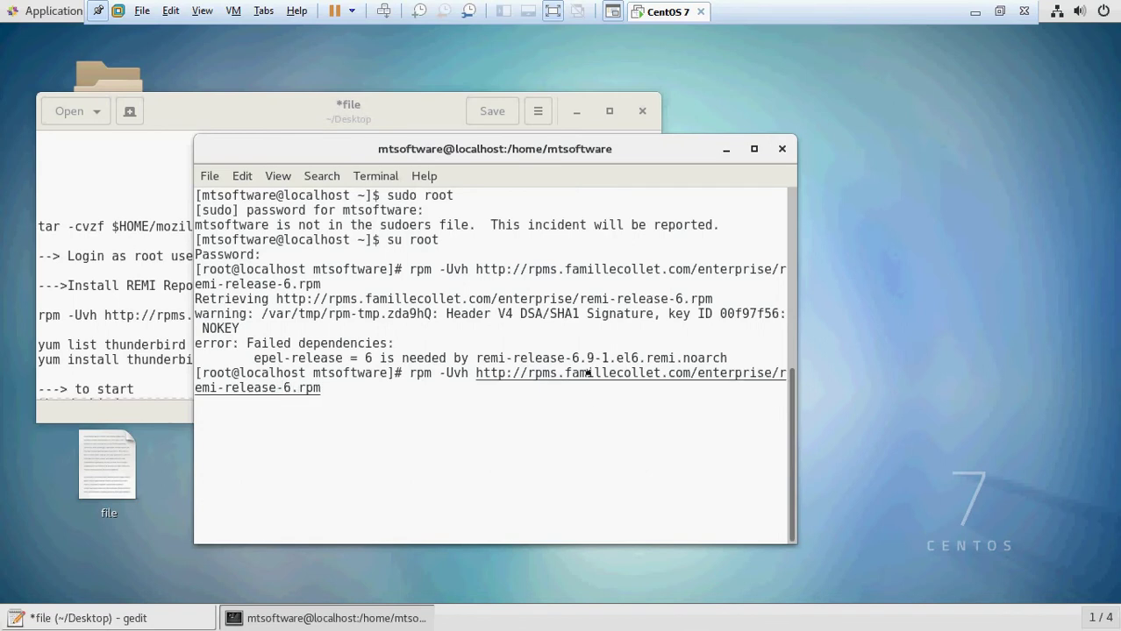
{"action": "left_click_drag", "start_coordinate": [571, 358], "coordinate": [631, 358]}
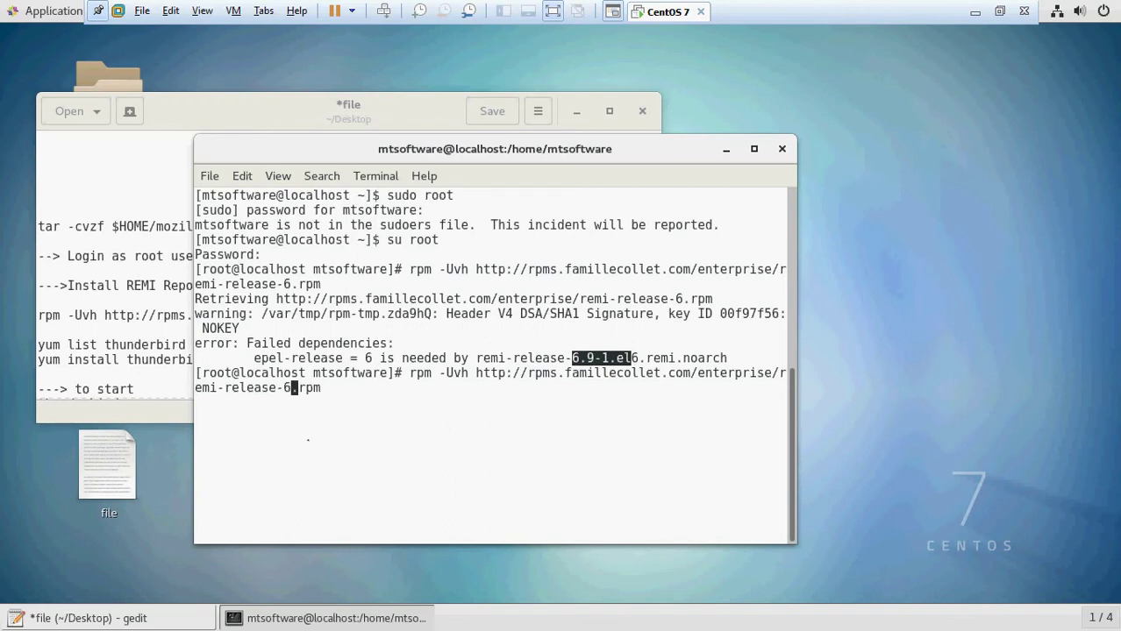
{"action": "type", "text": "9"}
{"action": "key", "text": "Left"}
{"action": "type", "text": "."}
{"action": "key", "text": "Right"}
{"action": "type", "text": "-1"}
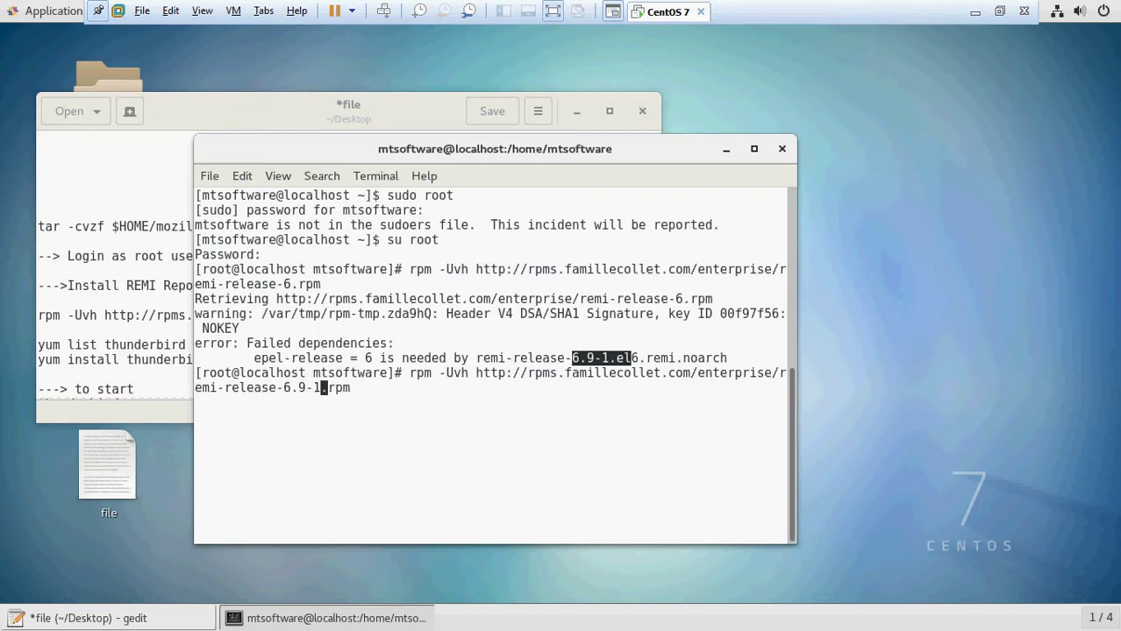
{"action": "type", "text": ".e"}
{"action": "type", "text": "l6"}
{"action": "key", "text": "Right"}
{"action": "key", "text": "Right"}
{"action": "key", "text": "Right"}
{"action": "key", "text": "BackSpace"}
{"action": "key", "text": "BackSpace"}
{"action": "type", "text": "re"}
{"action": "key", "text": "Right"}
{"action": "type", "text": "i"}
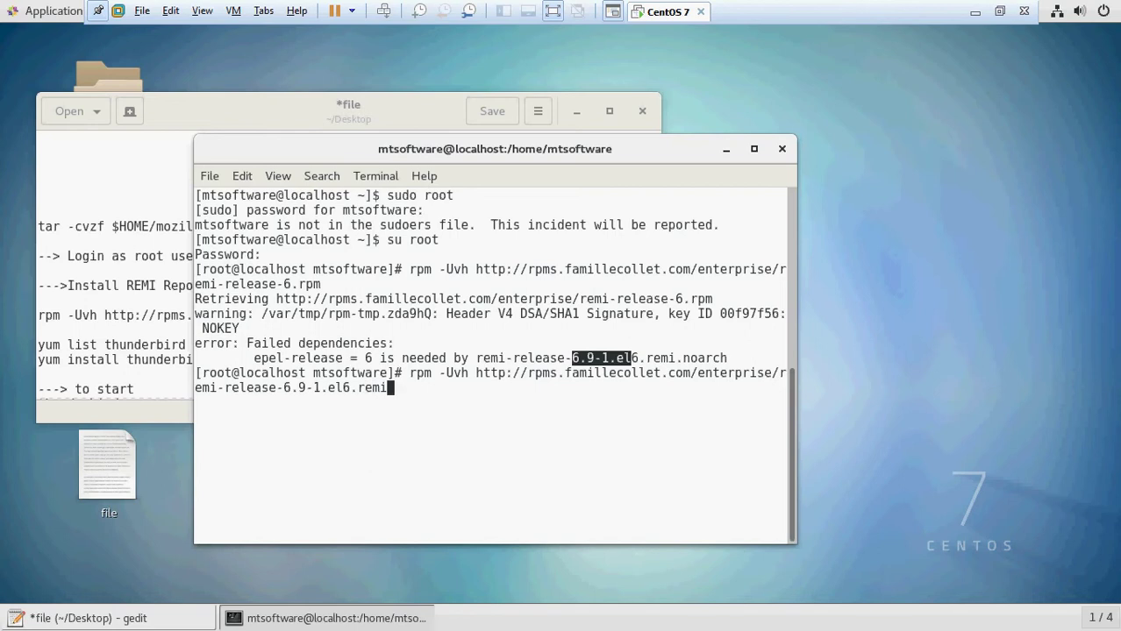
{"action": "type", "text": ".noarch"}
{"action": "key", "text": "Return"}
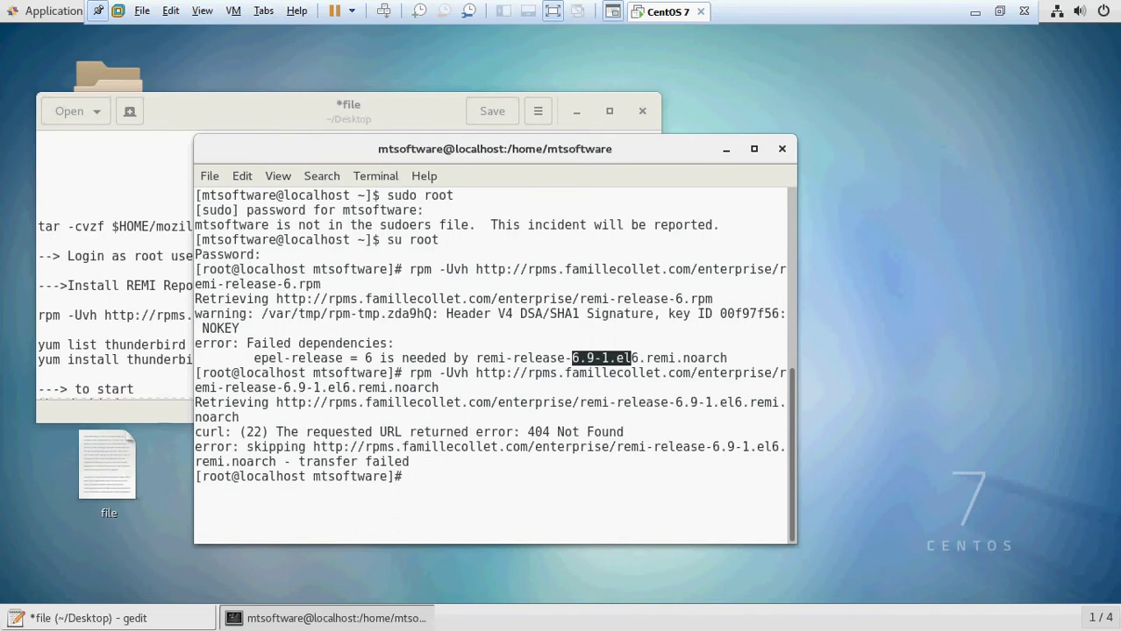
Step: Retry with the file name ending changed to .el6.rpm, then clear the 404 output
{"action": "key", "text": "Up"}
{"action": "key", "text": "Left"}
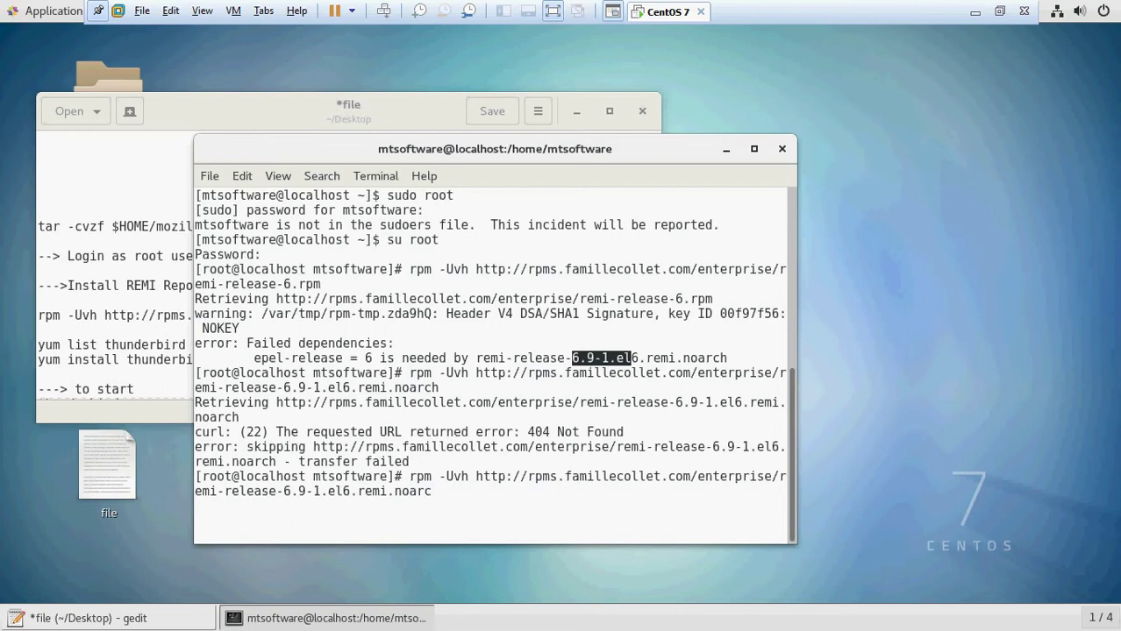
{"action": "key", "text": "BackSpace"}
{"action": "key", "text": "BackSpace"}
{"action": "key", "text": "BackSpace"}
{"action": "key", "text": "BackSpace"}
{"action": "key", "text": "BackSpace"}
{"action": "key", "text": "BackSpace"}
{"action": "key", "text": "BackSpace"}
{"action": "key", "text": "BackSpace"}
{"action": "key", "text": "BackSpace"}
{"action": "key", "text": "BackSpace"}
{"action": "type", "text": "r"}
{"action": "type", "text": "pm"}
{"action": "key", "text": "Return"}
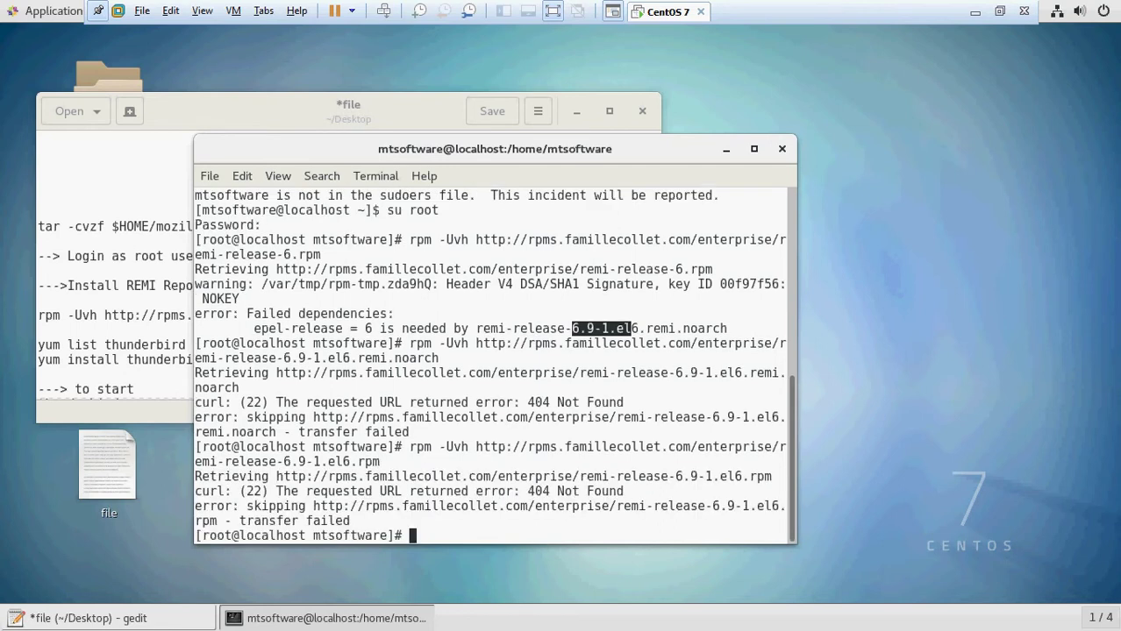
{"action": "type", "text": "clear"}
{"action": "key", "text": "Return"}
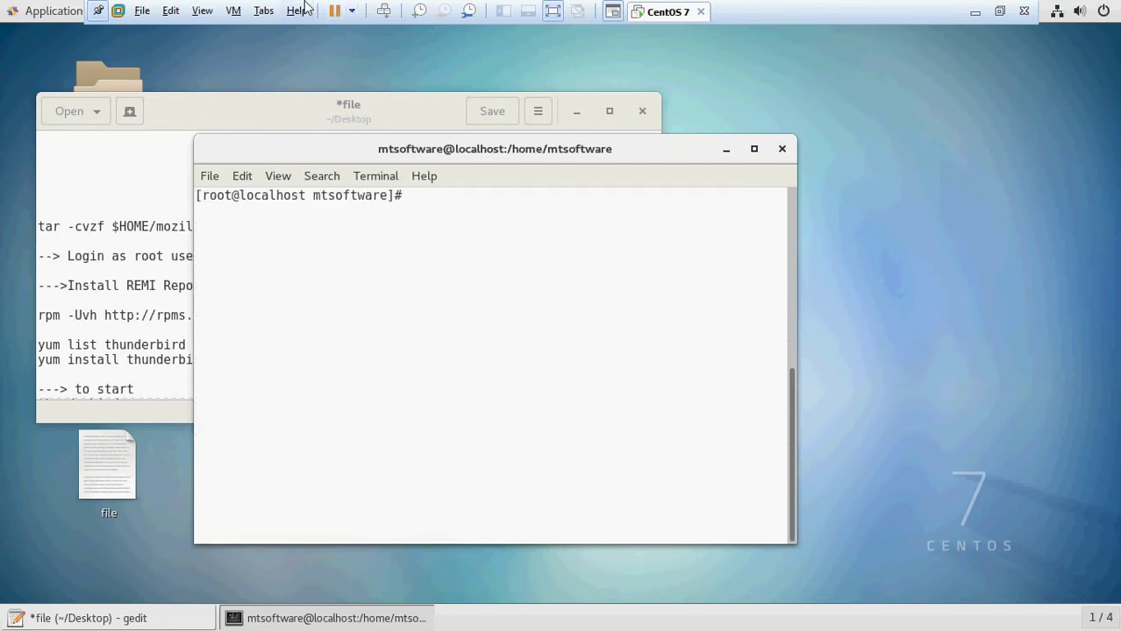
Step: Leave full-screen and move the guest's terminal window down and to the right
{"action": "left_click", "coordinate": [562, 15]}
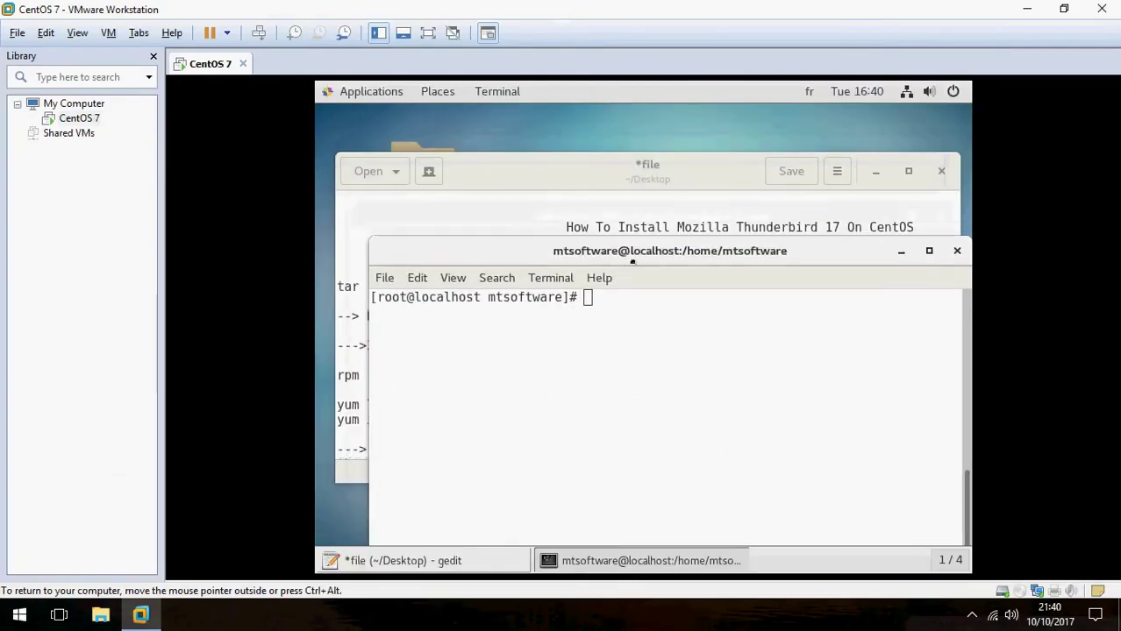
{"action": "left_click_drag", "start_coordinate": [600, 153], "coordinate": [637, 263]}
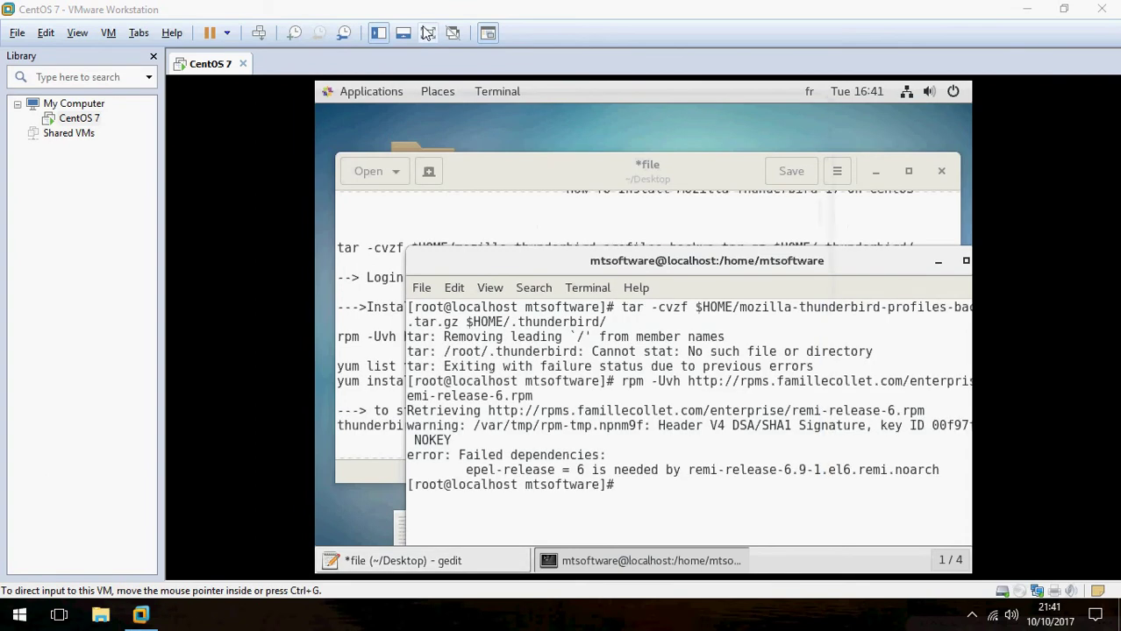
Step: Return the VM to full-screen and clear the terminal
{"action": "left_click", "coordinate": [428, 32]}
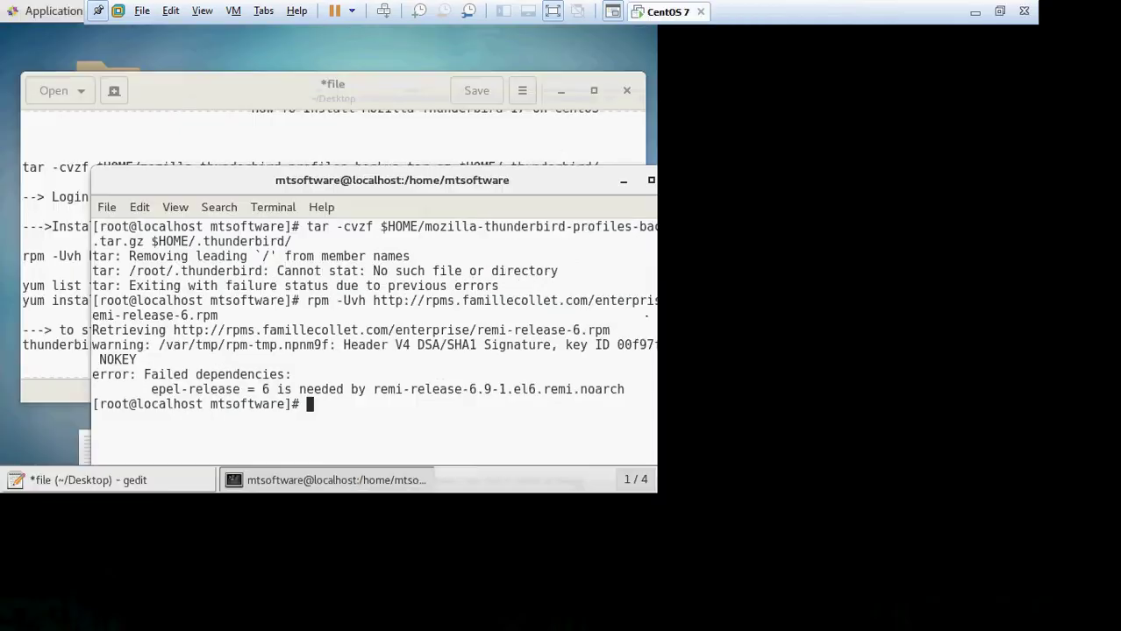
{"action": "type", "text": "clea"}
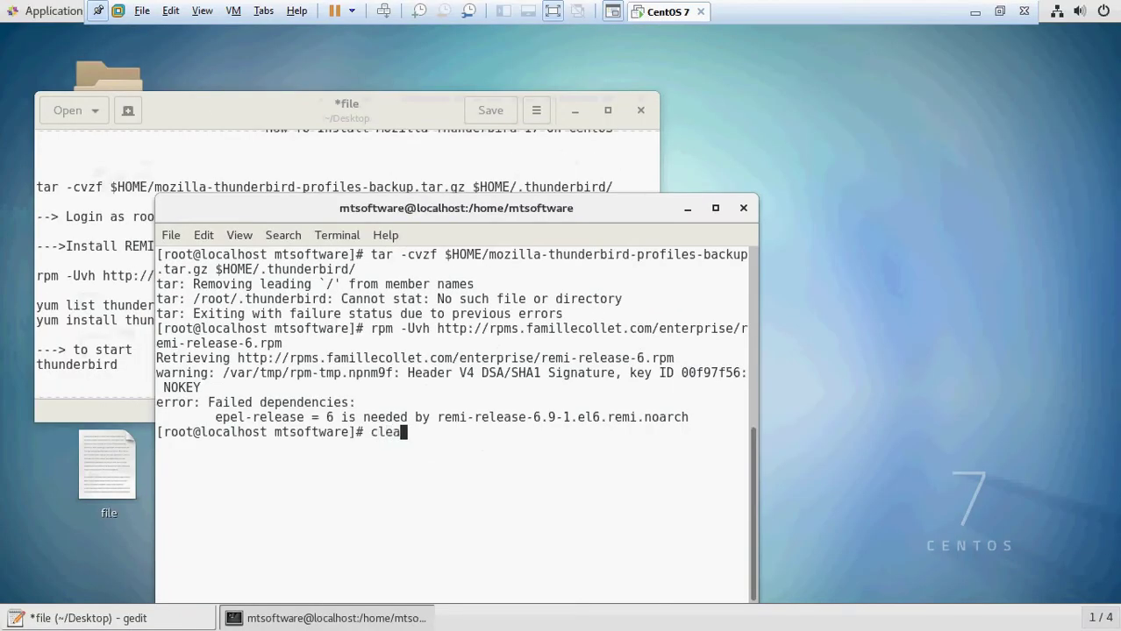
{"action": "type", "text": "r"}
{"action": "key", "text": "Return"}
Step: Insert the EPEL release rpm -Uvh command on a new line above the remi command in the notes
{"action": "left_click", "coordinate": [68, 303]}
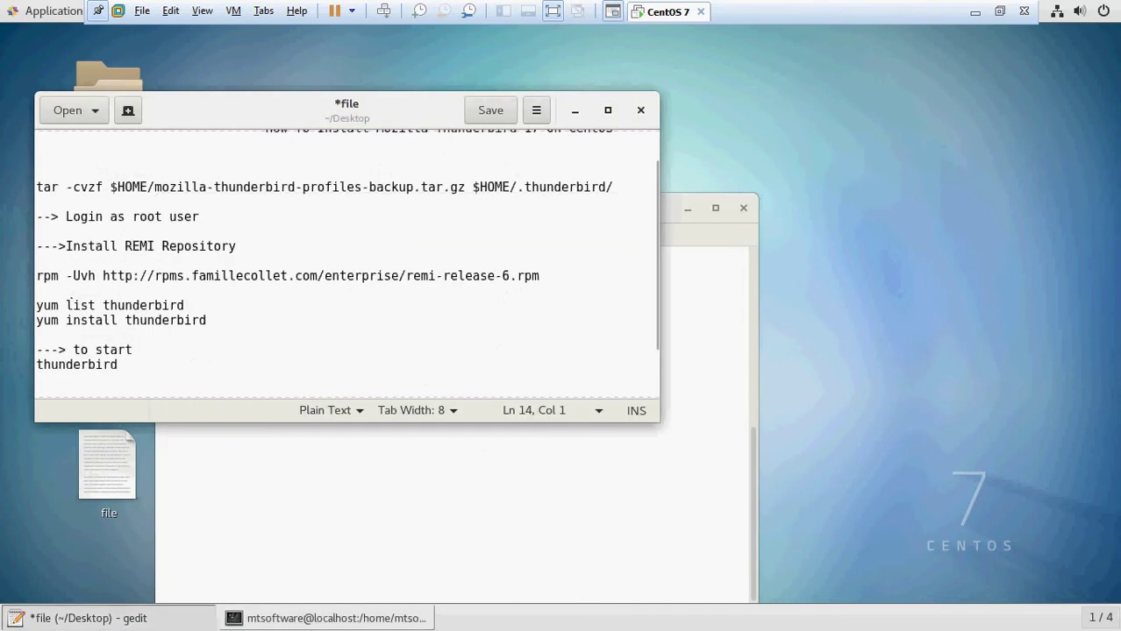
{"action": "key", "text": "Up"}
{"action": "key", "text": "Return"}
{"action": "key", "text": "Up"}
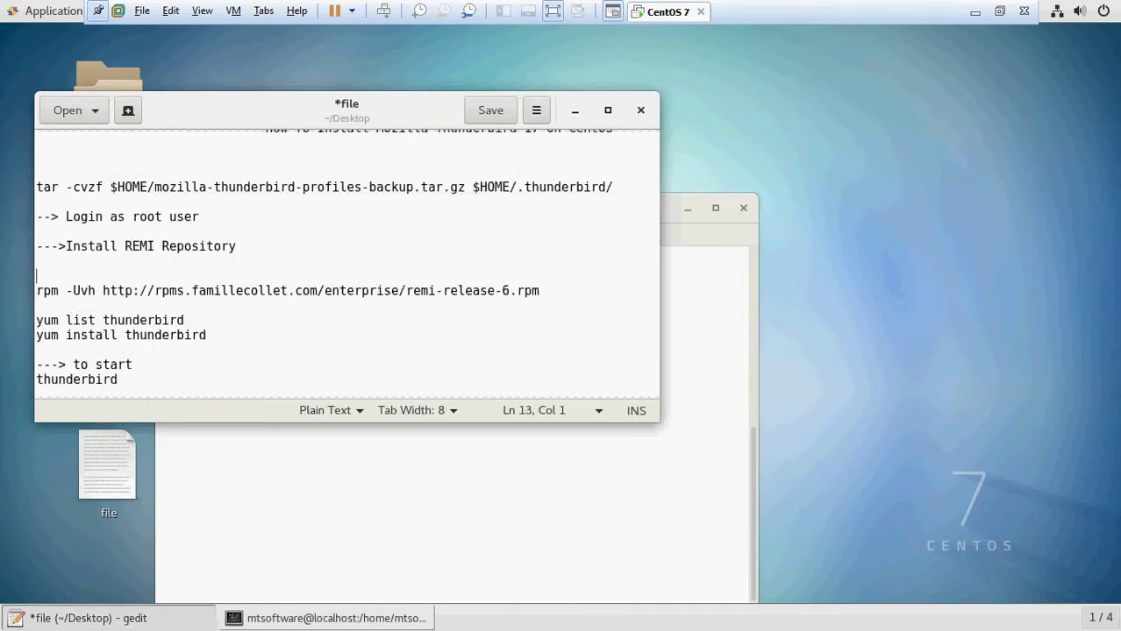
{"action": "key", "text": "Up"}
{"action": "type", "text": "rpm -Uvh http://download.fedoraproject.org/pub/epel/6/i386/epel-release-6-8.noarch.rpm"}
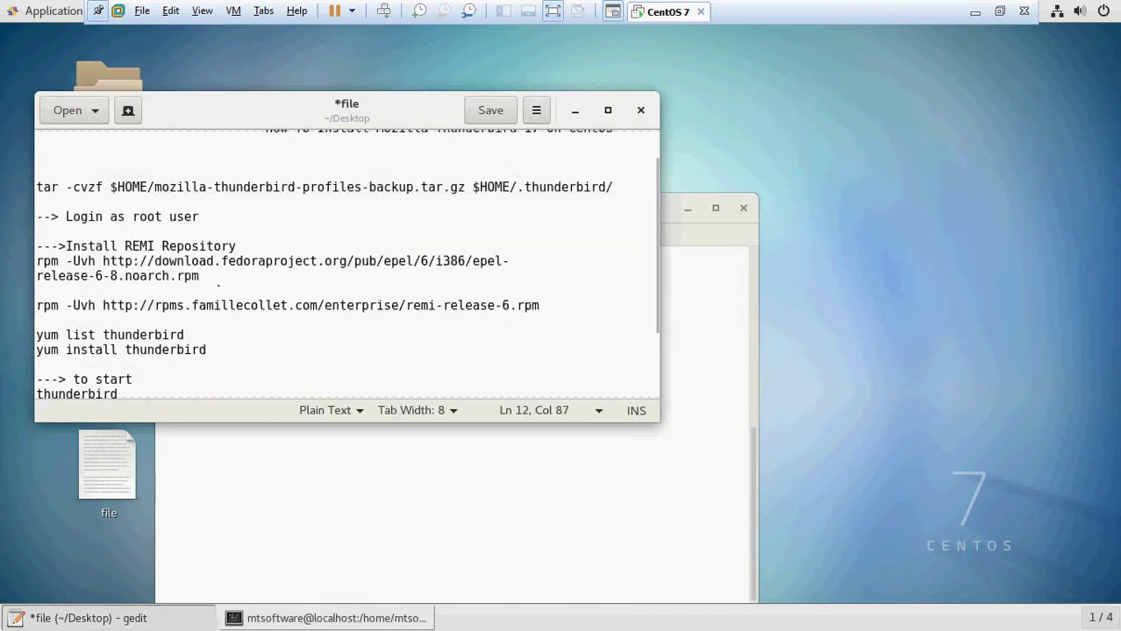
{"action": "key", "text": "shift+Home"}
{"action": "key", "text": "BackSpace"}
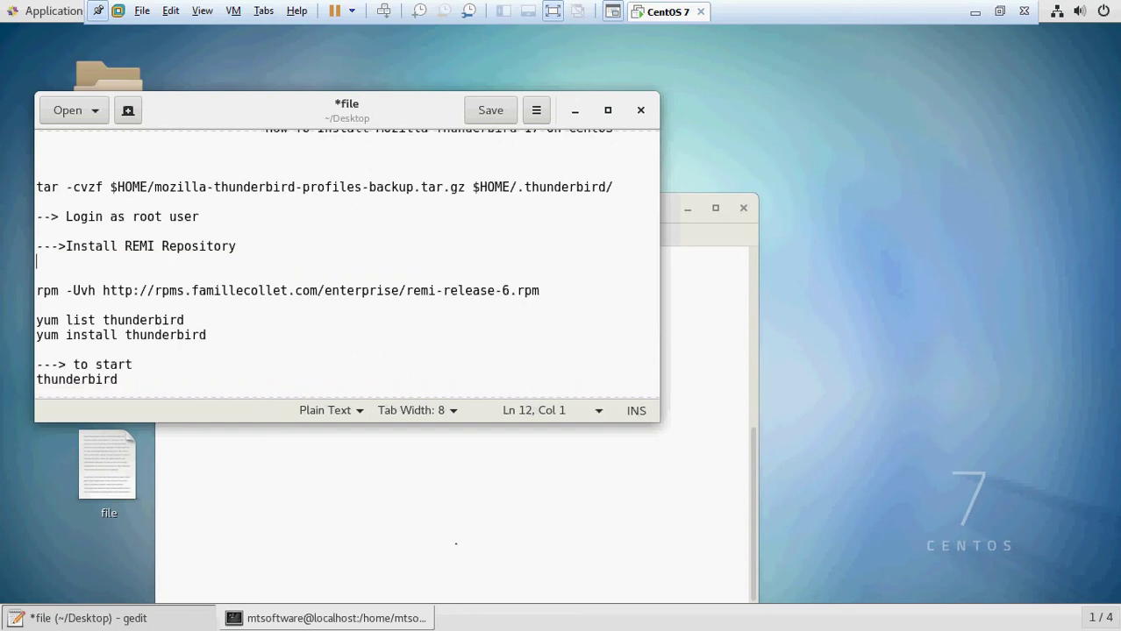
{"action": "key", "text": "ctrl+z"}
Step: Copy the EPEL install command from the notes for pasting into the terminal
{"action": "right_click", "coordinate": [184, 279]}
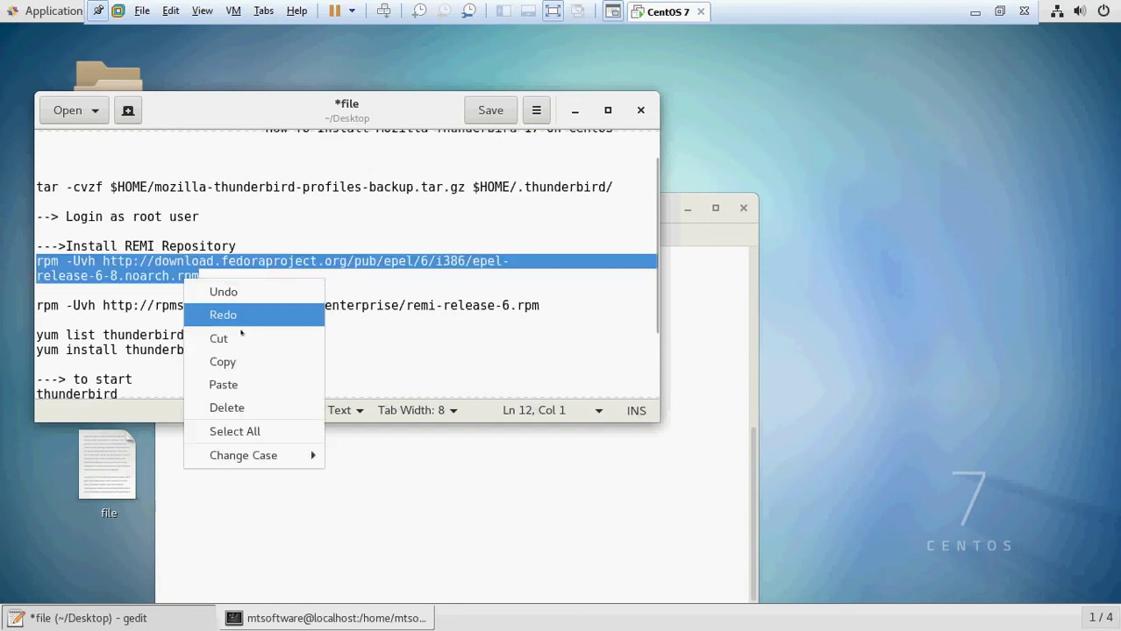
{"action": "left_click", "coordinate": [318, 474]}
{"action": "right_click", "coordinate": [317, 471]}
Step: Paste and run the EPEL command to install the epel-release-6-8 package
{"action": "left_click", "coordinate": [354, 384]}
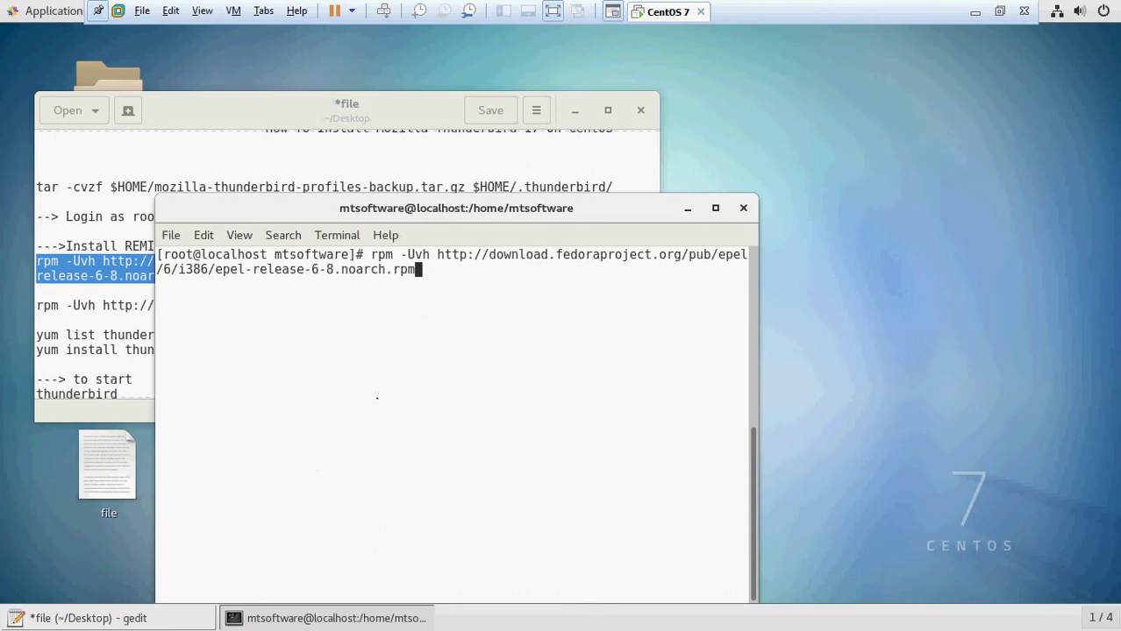
{"action": "key", "text": "Return"}
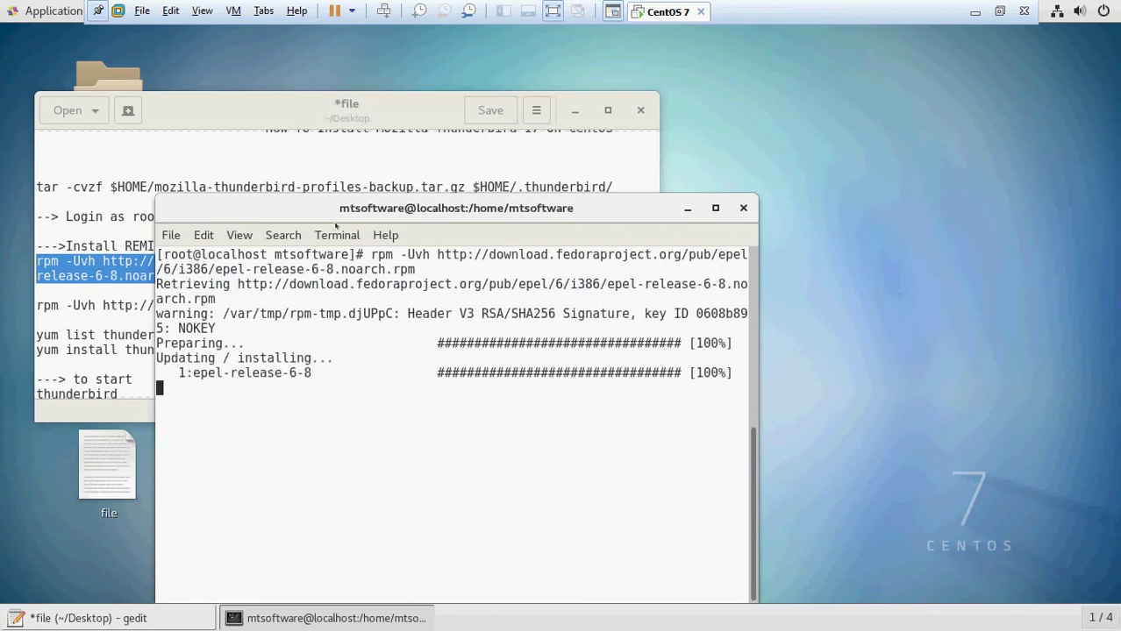
{"action": "left_click_drag", "start_coordinate": [335, 226], "coordinate": [593, 181]}
Step: Copy the remi-release-6.9-1.el6 command from the notes and install it, then select the yum list thunderbird line
{"action": "left_click", "coordinate": [57, 306]}
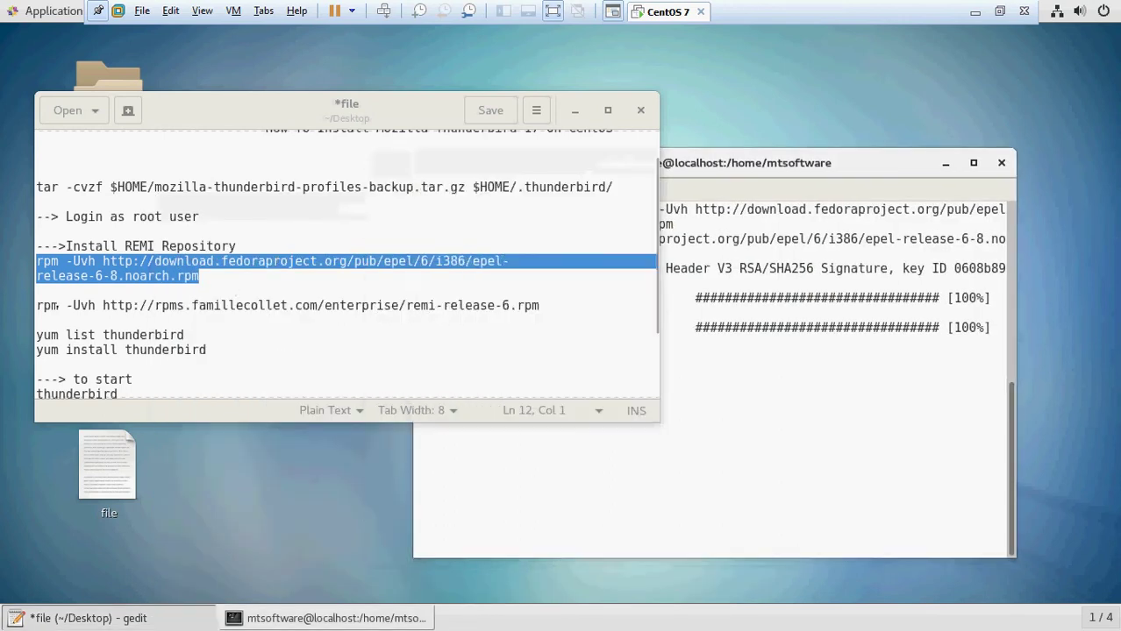
{"action": "left_click_drag", "start_coordinate": [37, 306], "coordinate": [567, 307]}
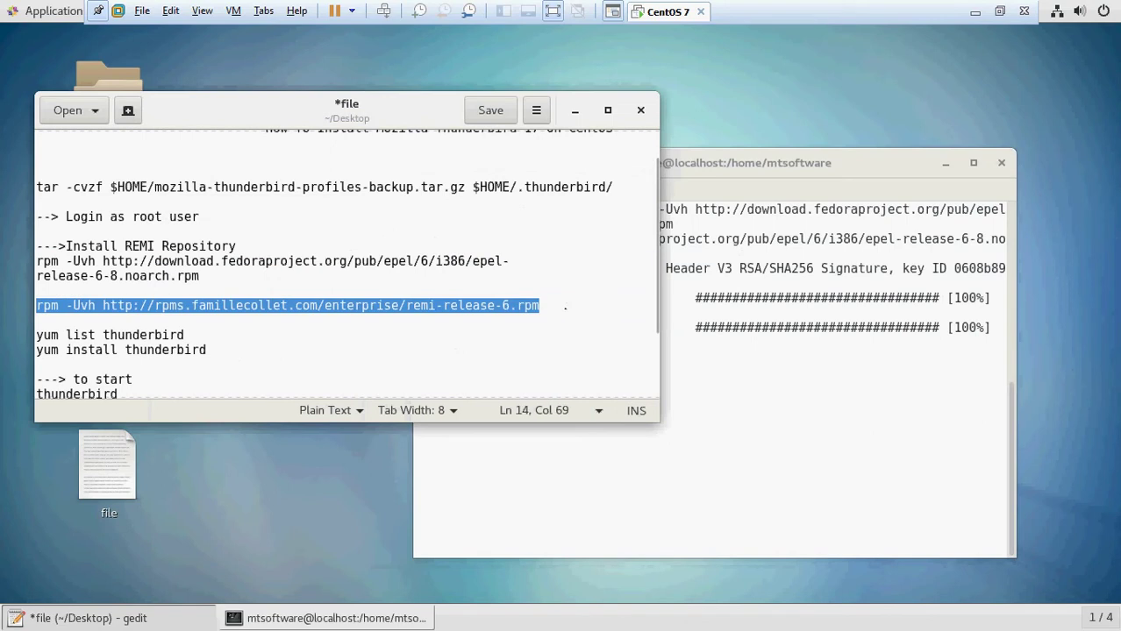
{"action": "left_click", "coordinate": [614, 455]}
{"action": "right_click", "coordinate": [616, 407]}
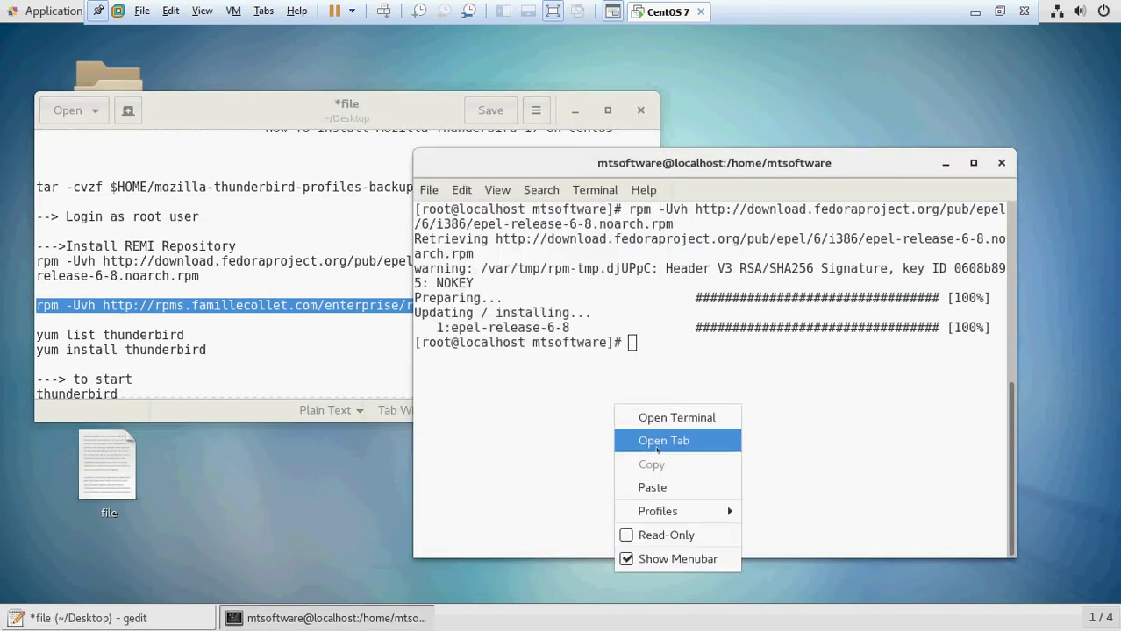
{"action": "left_click", "coordinate": [651, 488]}
{"action": "key", "text": "Return"}
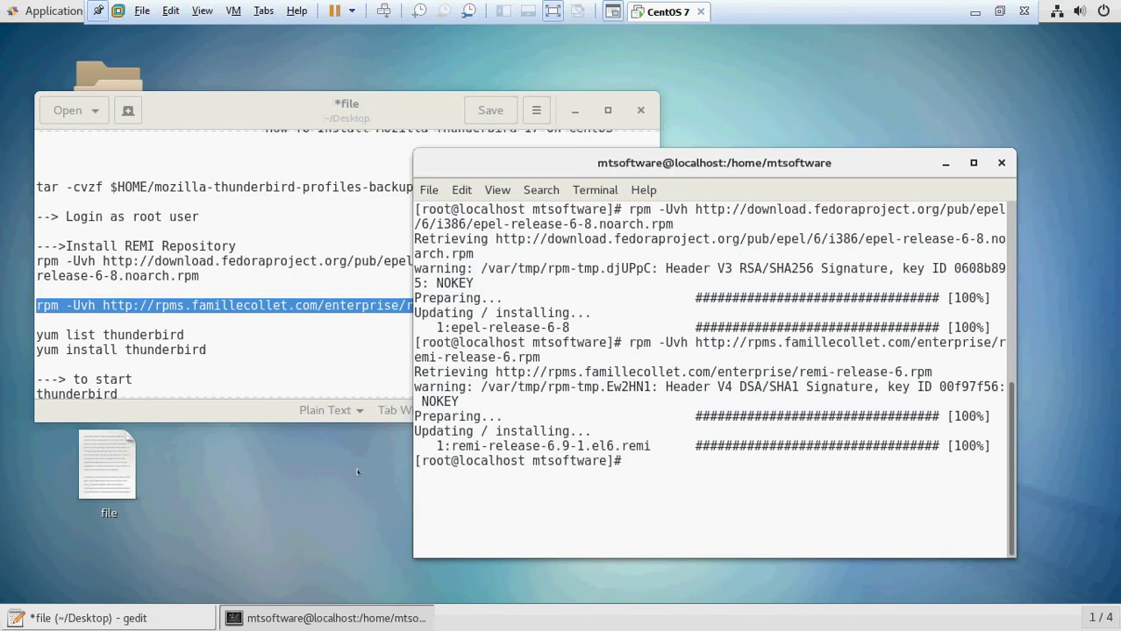
{"action": "mouse_move", "coordinate": [263, 335]}
{"action": "left_mouse_down"}
{"action": "mouse_move", "coordinate": [21, 349]}
{"action": "mouse_move", "coordinate": [21, 336]}
{"action": "left_mouse_up"}
Step: Paste 'yum list thunderbird' at the root prompt and run it to list available packages
{"action": "right_click", "coordinate": [698, 524]}
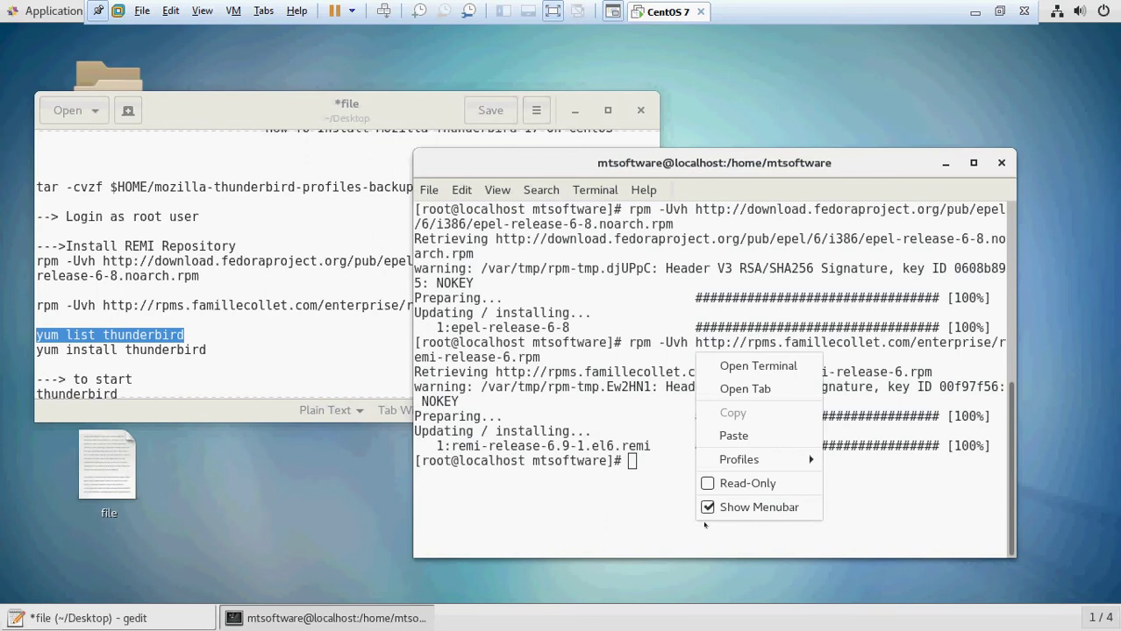
{"action": "left_click", "coordinate": [733, 436]}
{"action": "key", "text": "Return"}
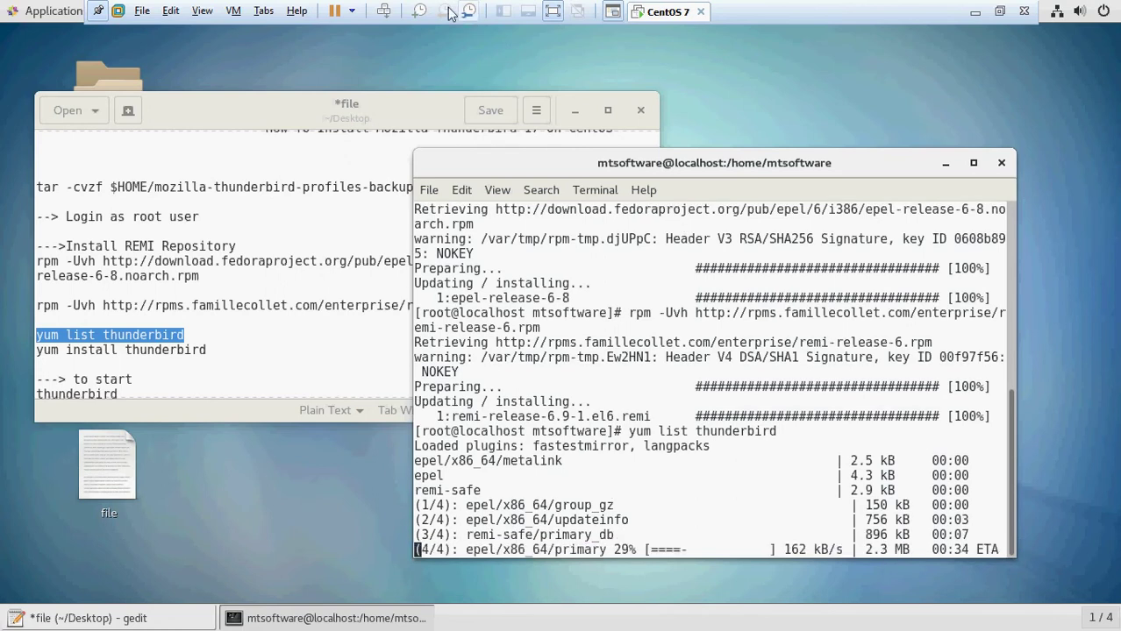
Step: Exit full-screen with Ctrl+Alt+Enter and select the 'yum install thunderbird' line in the notes
{"action": "key", "text": "ctrl+alt+Return"}
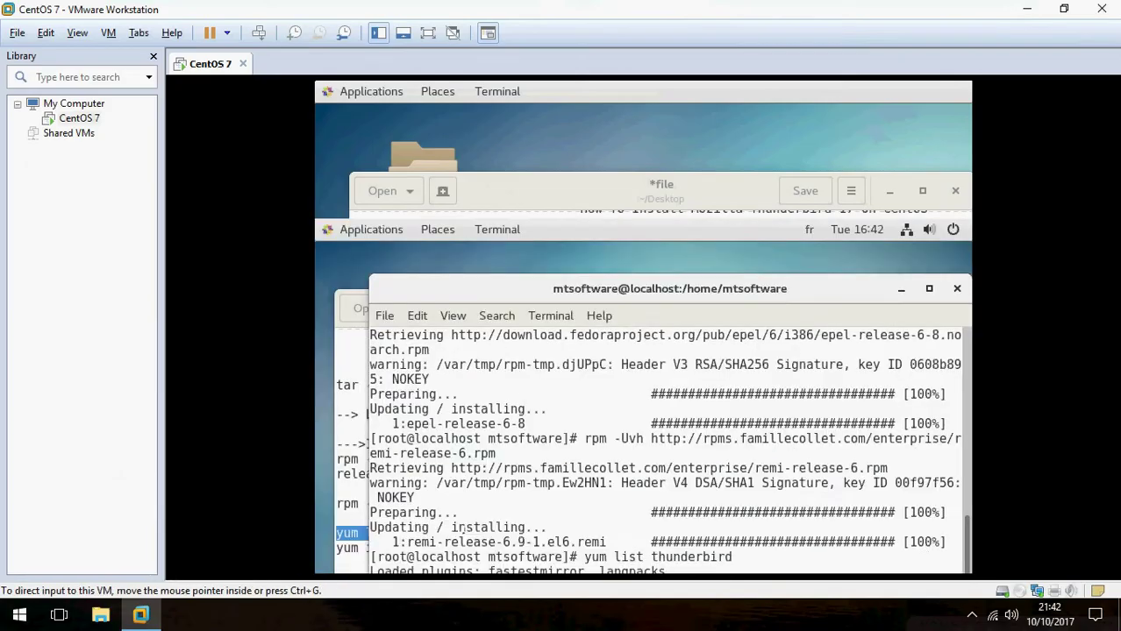
{"action": "key", "text": "ctrl+alt"}
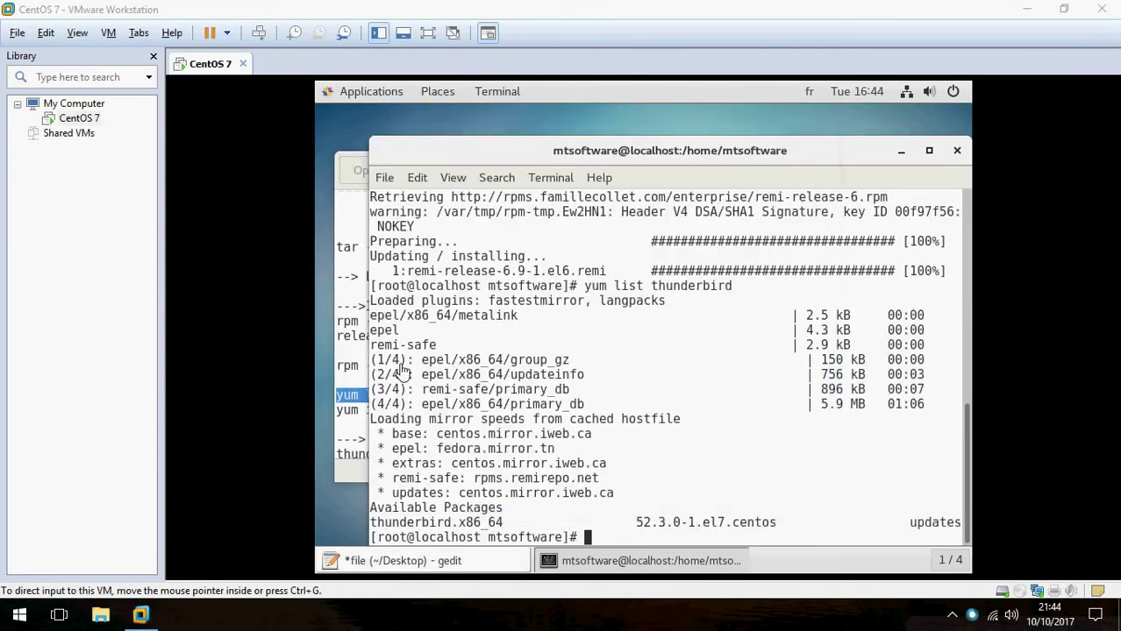
{"action": "left_click", "coordinate": [394, 560]}
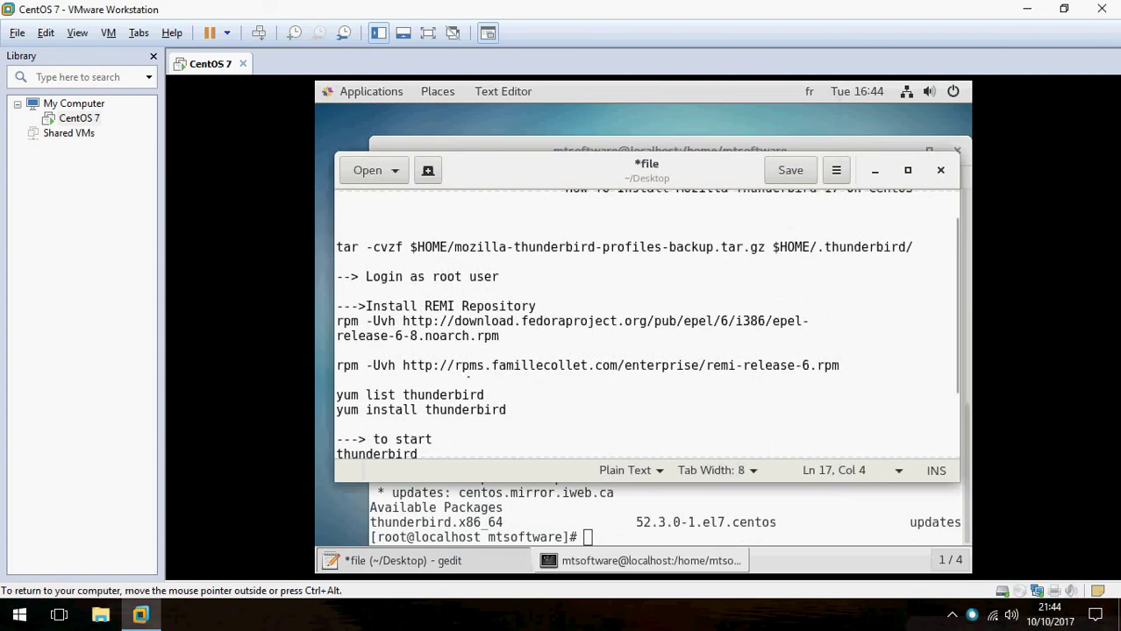
{"action": "left_click_drag", "start_coordinate": [517, 412], "coordinate": [336, 410]}
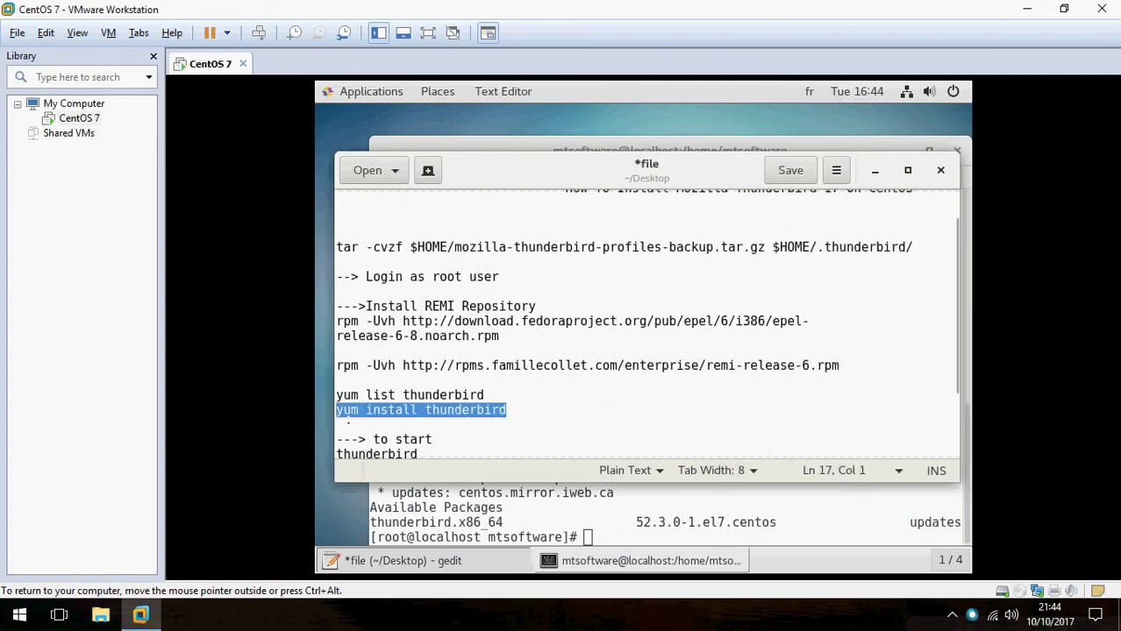
Step: Clear the terminal and run 'yum install thunderbird'
{"action": "left_click", "coordinate": [612, 517]}
{"action": "type", "text": "cl"}
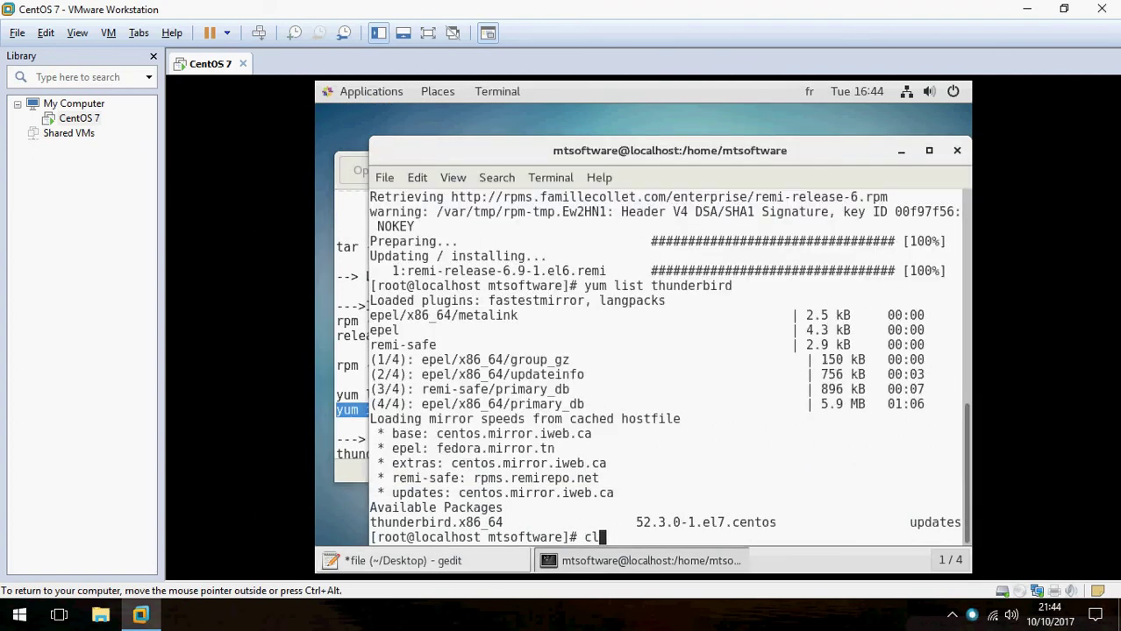
{"action": "type", "text": "ear"}
{"action": "key", "text": "Return"}
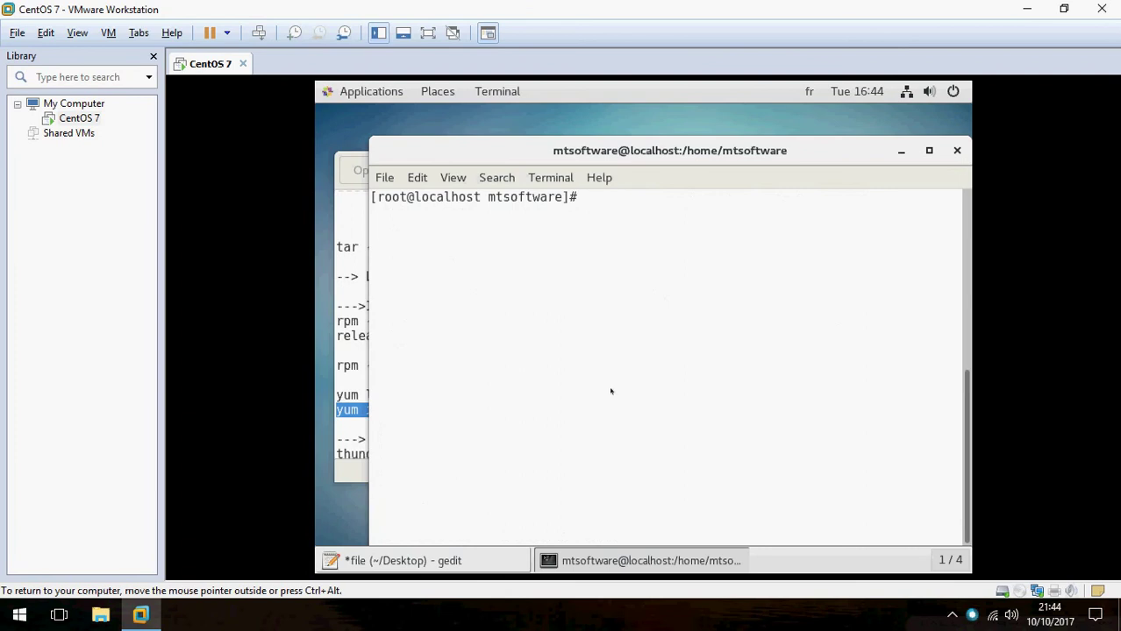
{"action": "type", "text": "yum install thunderbird"}
{"action": "key", "text": "Return"}
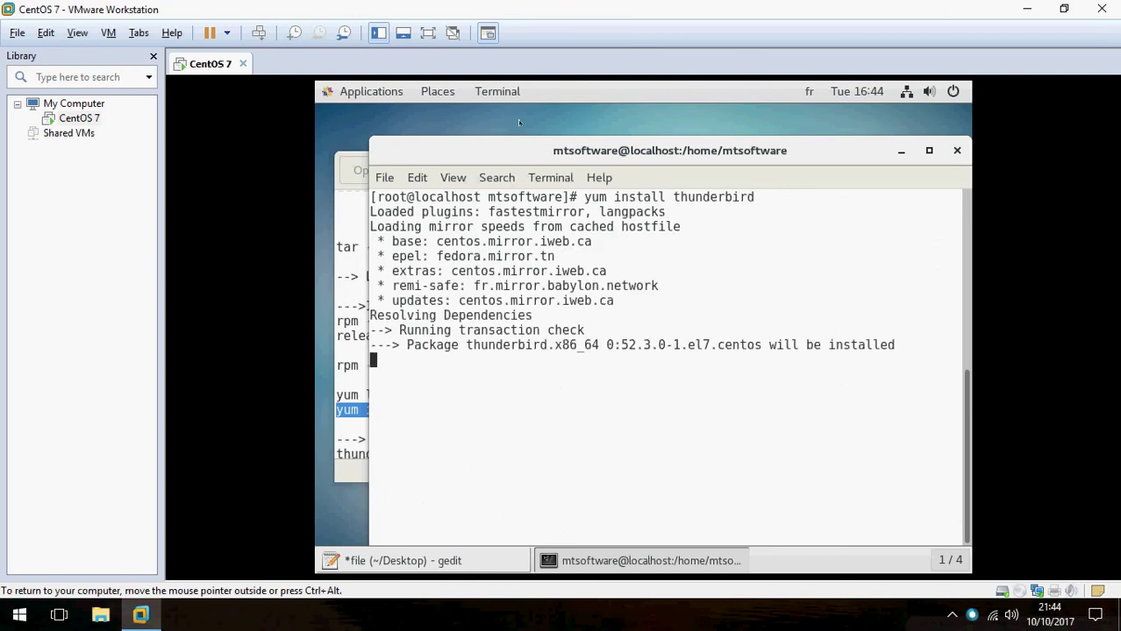
Step: Answer y to accept the 76 M download and let thunderbird install to completion
{"action": "left_click_drag", "start_coordinate": [518, 152], "coordinate": [484, 139]}
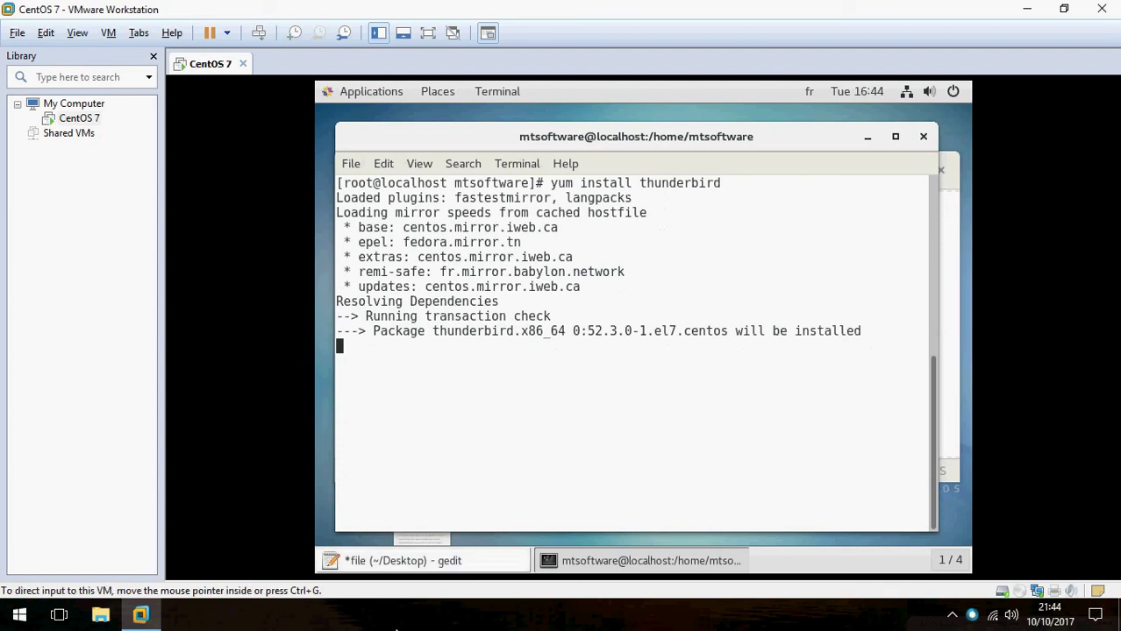
{"action": "left_click", "coordinate": [396, 628]}
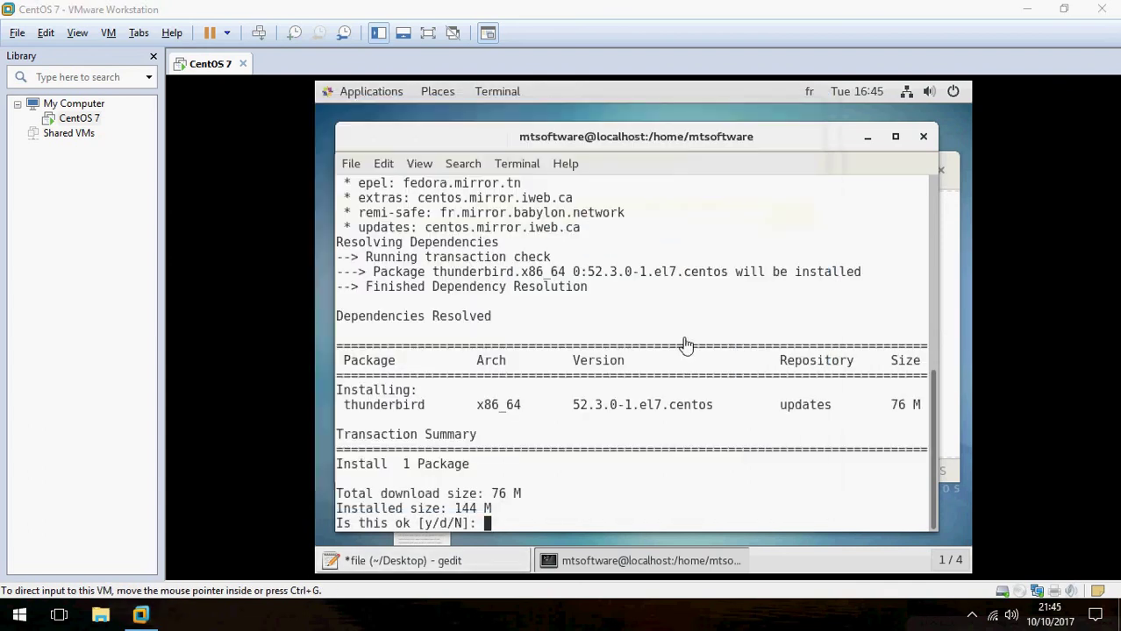
{"action": "left_click", "coordinate": [685, 346]}
{"action": "type", "text": "y"}
{"action": "key", "text": "Return"}
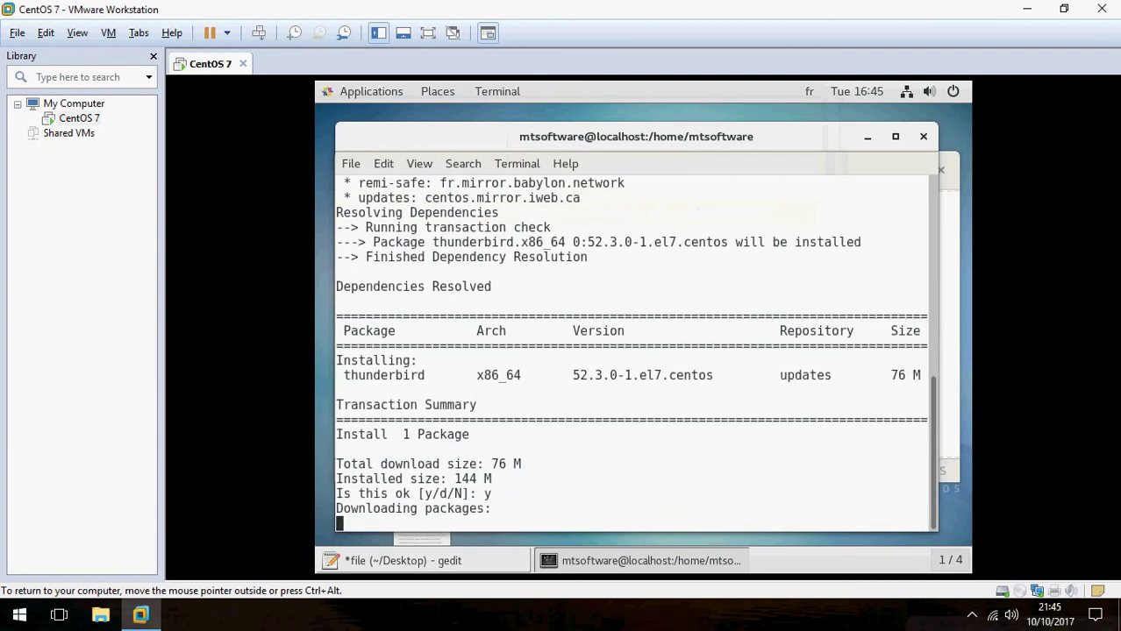
{"action": "left_click", "coordinate": [482, 616]}
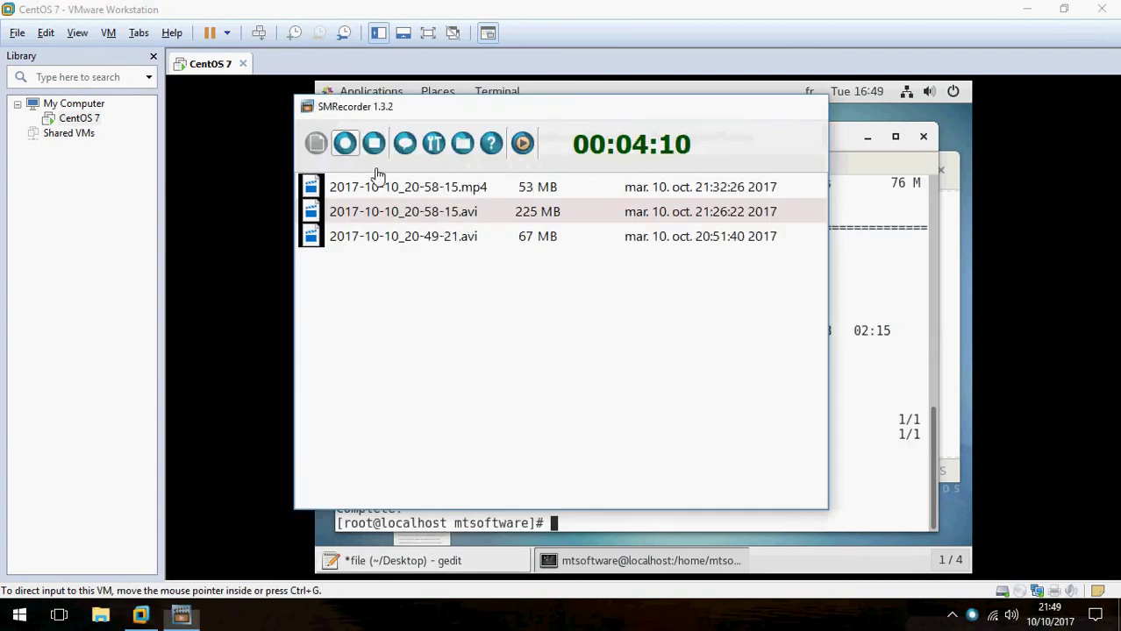
Step: In full-screen VM, edit the recalled install command down to 'thunderbird' and run it to launch Thunderbird
{"action": "left_click", "coordinate": [427, 32]}
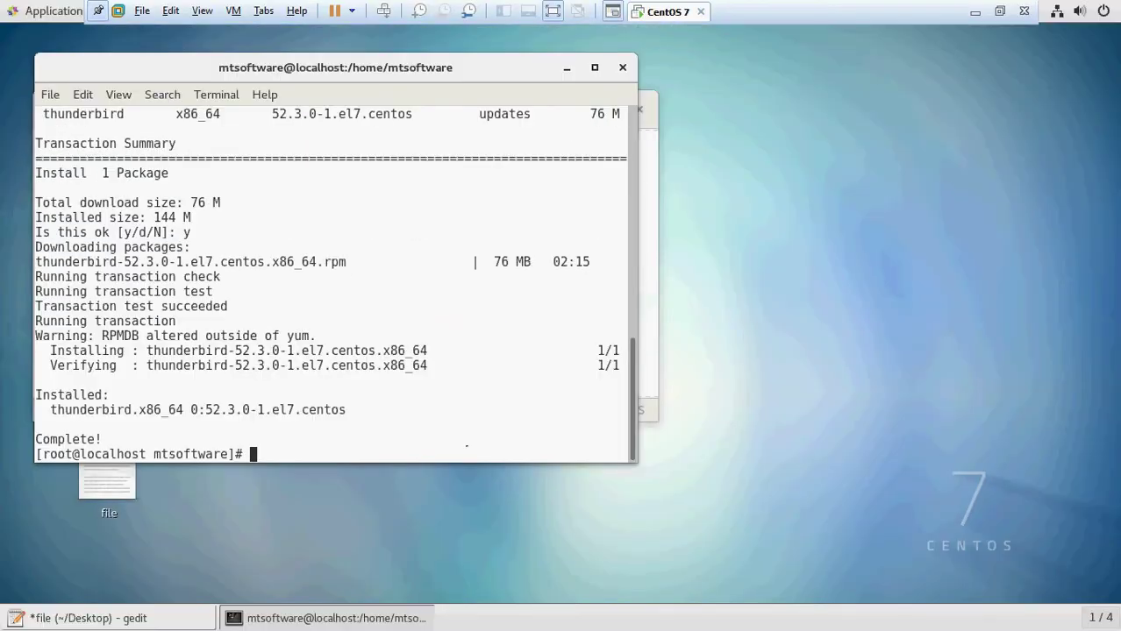
{"action": "type", "text": "yum install thunderbird"}
{"action": "key", "text": "Left"}
{"action": "key", "text": "Left"}
{"action": "key", "text": "Left"}
{"action": "key", "text": "Left"}
{"action": "key", "text": "Left"}
{"action": "key", "text": "Left"}
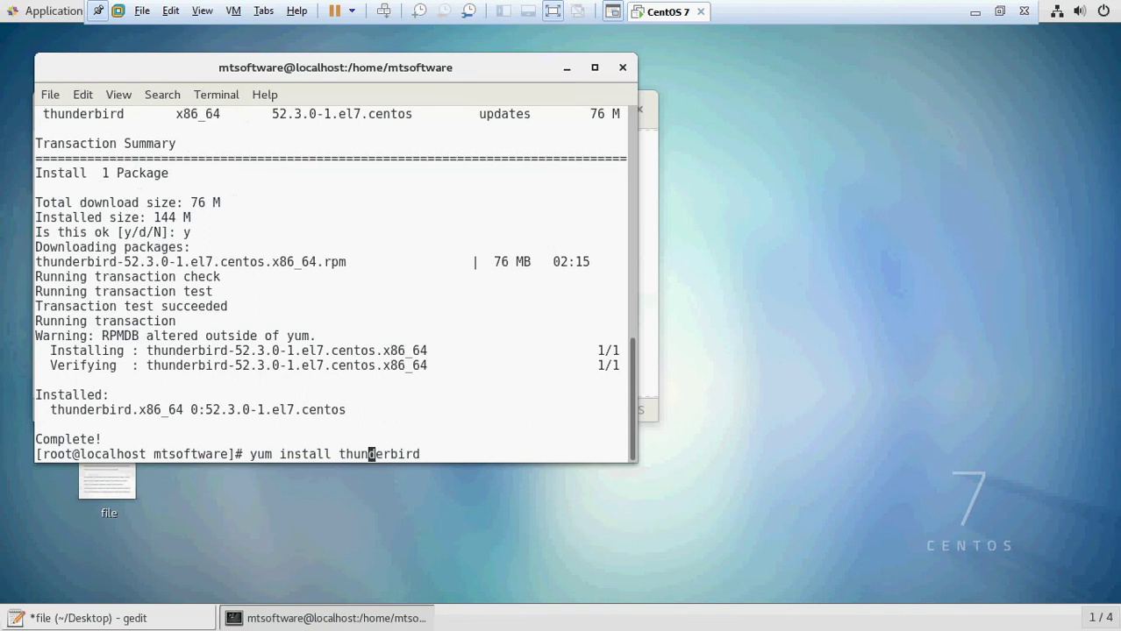
{"action": "key", "text": "Left"}
{"action": "key", "text": "Left"}
{"action": "key", "text": "Left"}
{"action": "key", "text": "BackSpace"}
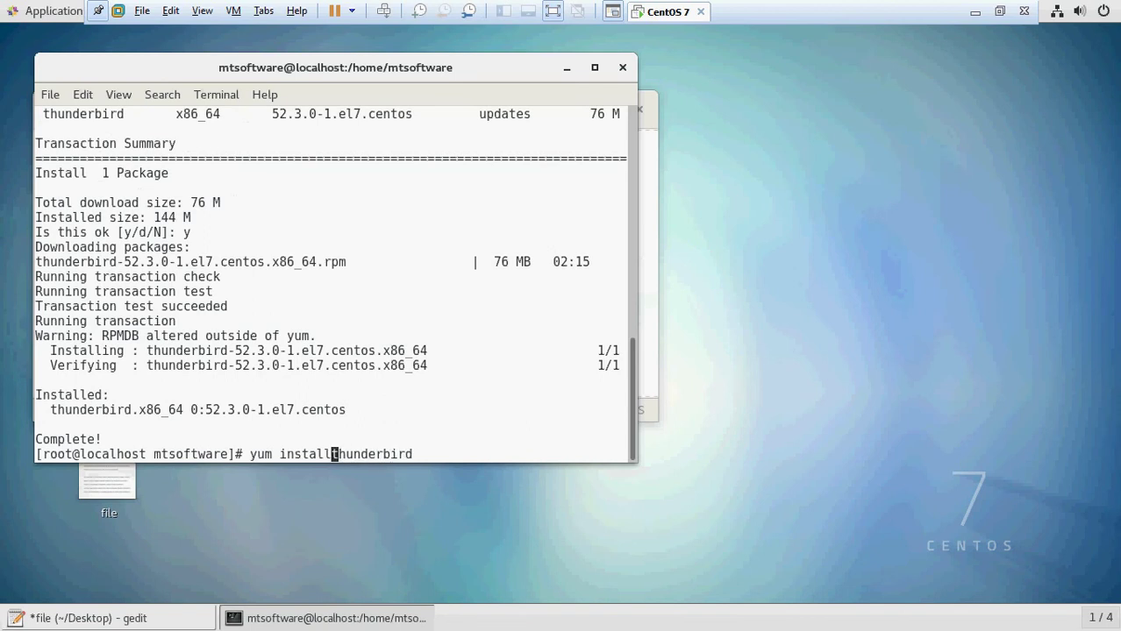
{"action": "key", "text": "BackSpace"}
{"action": "key", "text": "BackSpace"}
{"action": "key", "text": "BackSpace"}
{"action": "key", "text": "Return"}
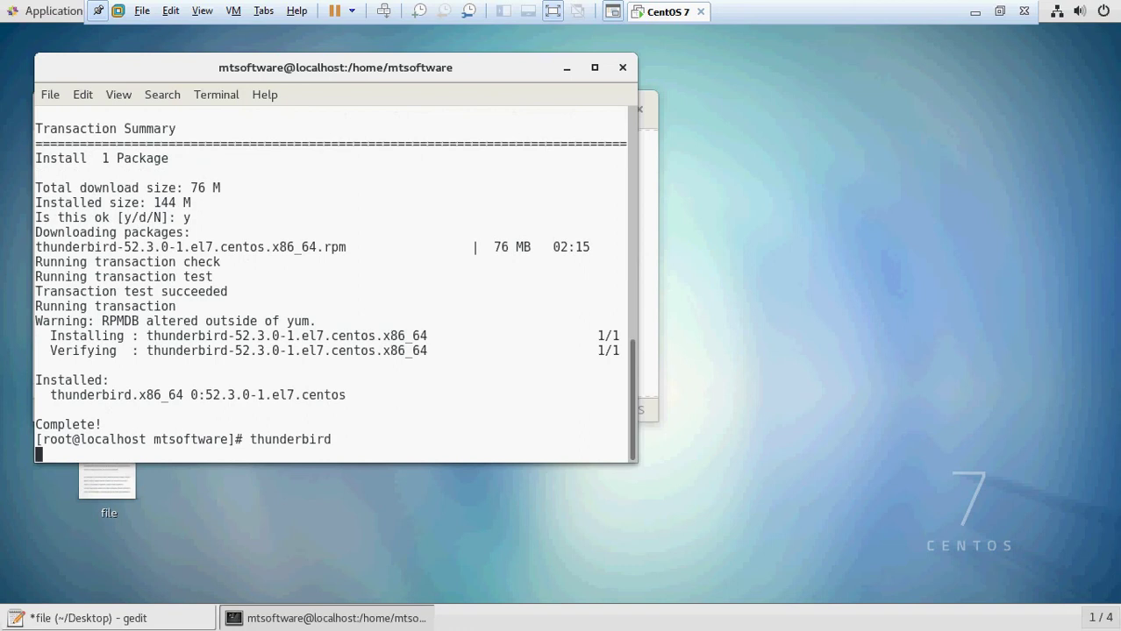
{"action": "left_click", "coordinate": [651, 274]}
{"action": "scroll", "coordinate": [199, 131], "scroll_direction": "down", "scroll_amount": 1}
Step: Save the gedit notes file as it closes, leaving Thunderbird starting up
{"action": "scroll", "coordinate": [199, 131], "scroll_direction": "down", "scroll_amount": 2}
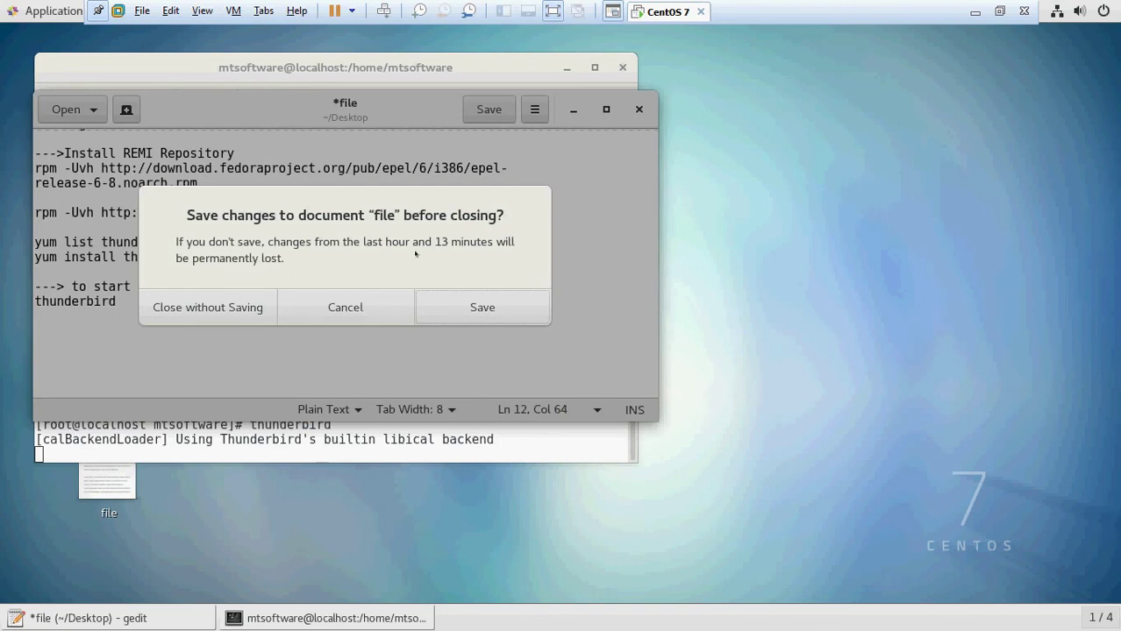
{"action": "left_click", "coordinate": [480, 307]}
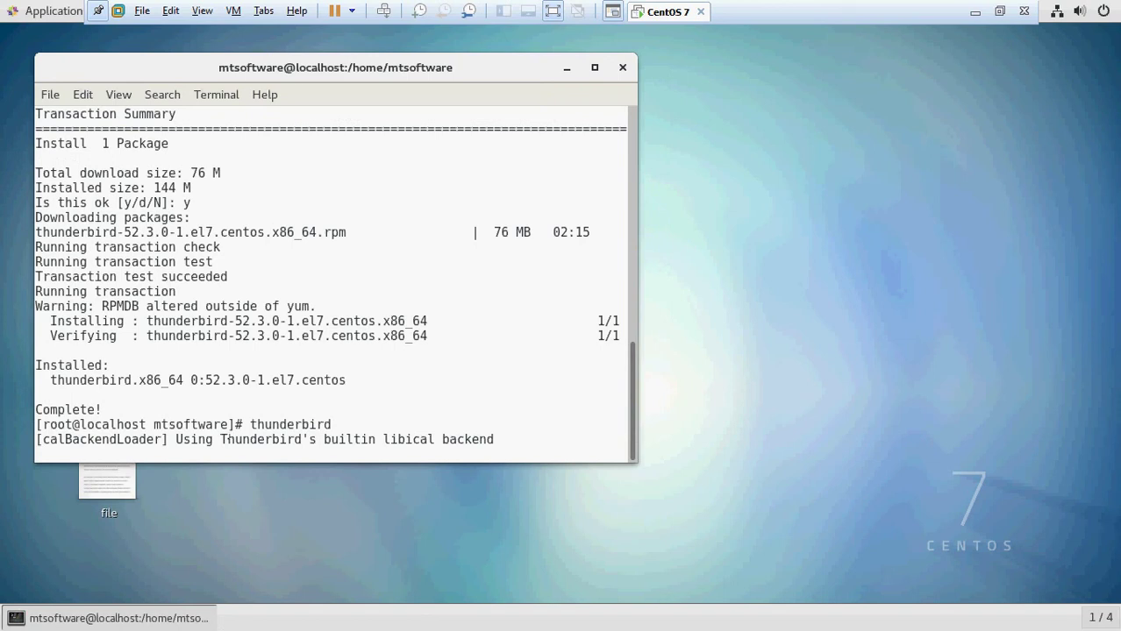
{"action": "left_click_drag", "start_coordinate": [256, 424], "coordinate": [518, 444]}
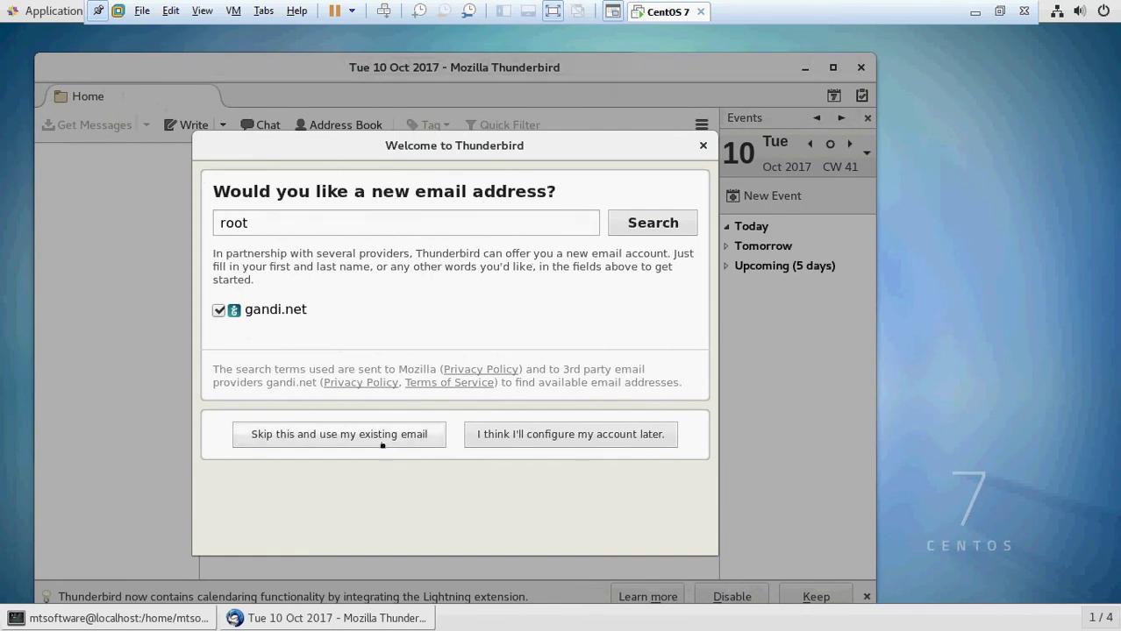
Step: Choose 'Skip this and use my existing email' and move the Thunderbird window right
{"action": "left_click", "coordinate": [536, 434]}
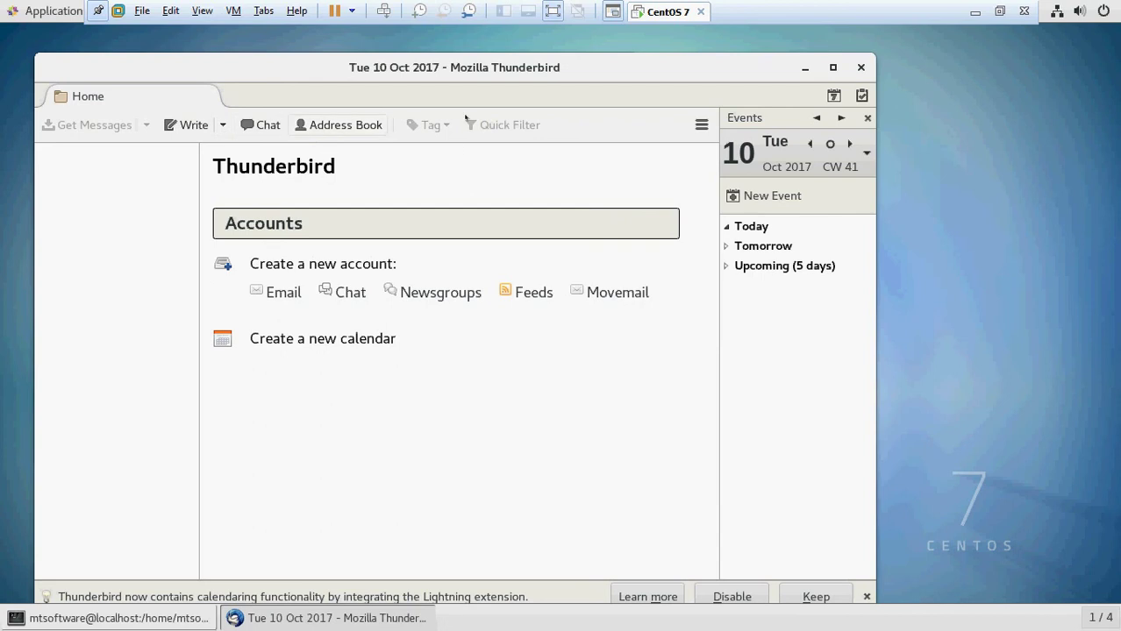
{"action": "mouse_move", "coordinate": [494, 66]}
{"action": "left_mouse_down"}
{"action": "mouse_move", "coordinate": [564, 62]}
{"action": "mouse_move", "coordinate": [499, 64]}
{"action": "left_mouse_up"}
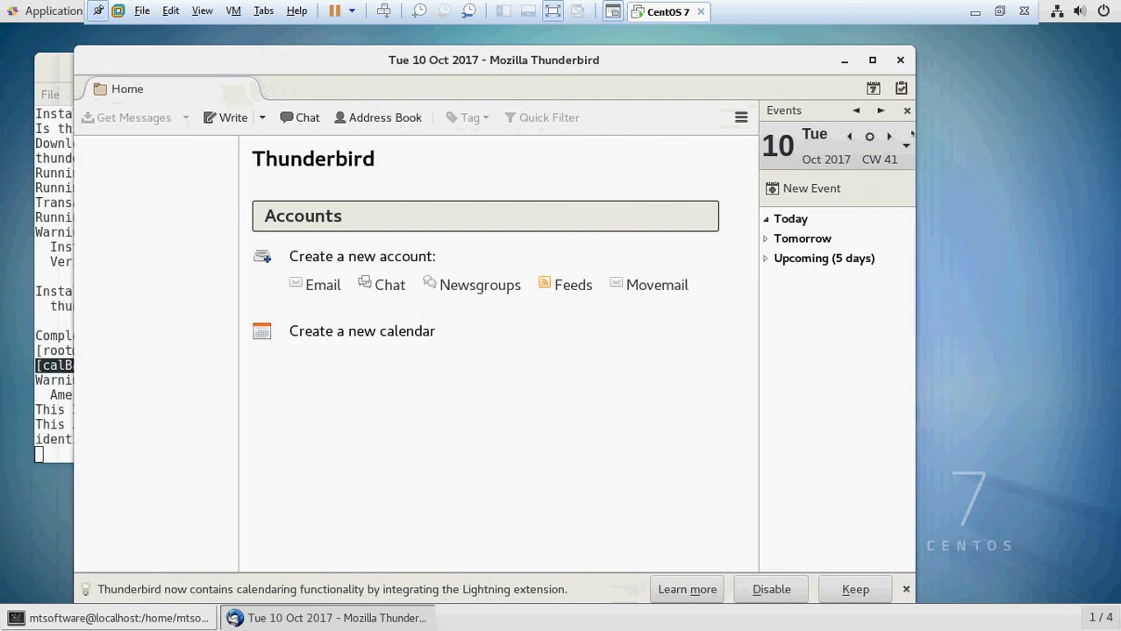